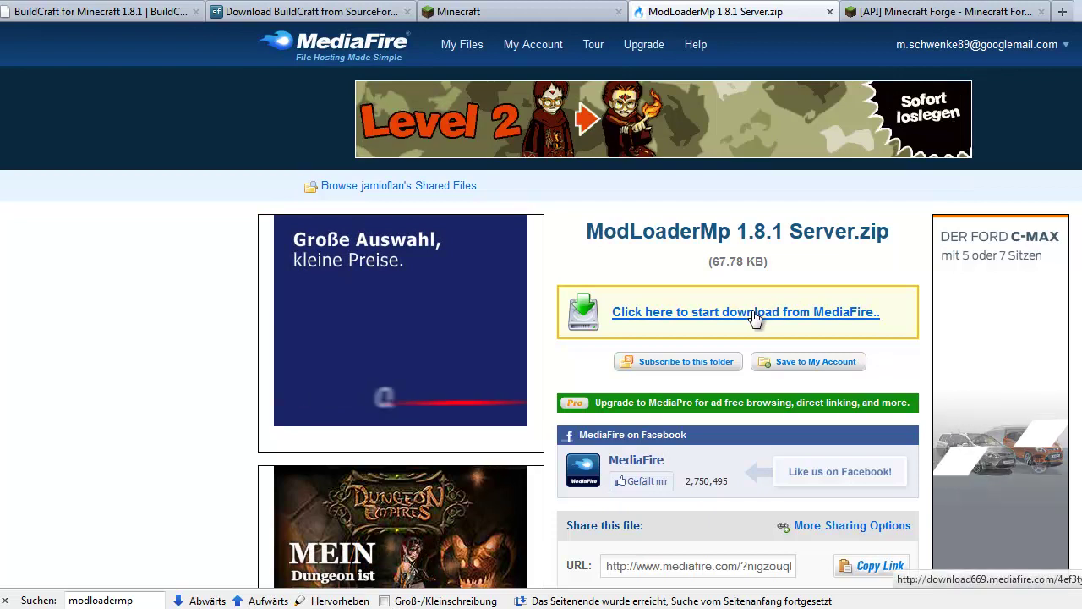
- Download ModLoaderMp 1.8.1 Server.zip from MediaFire and save it to disk
left_click(755, 319)
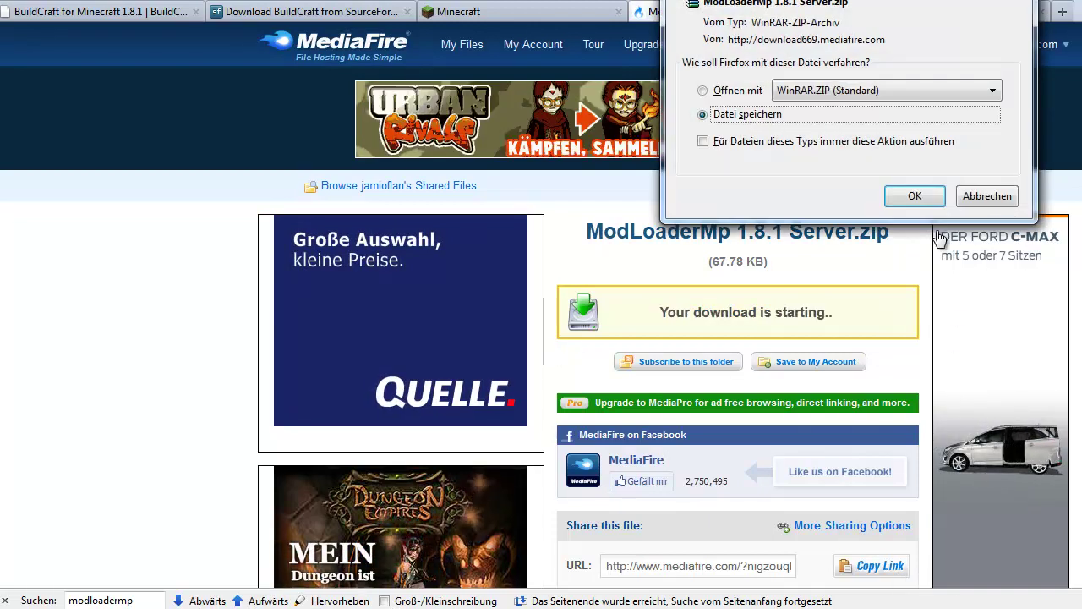
left_click(915, 196)
key("Return")
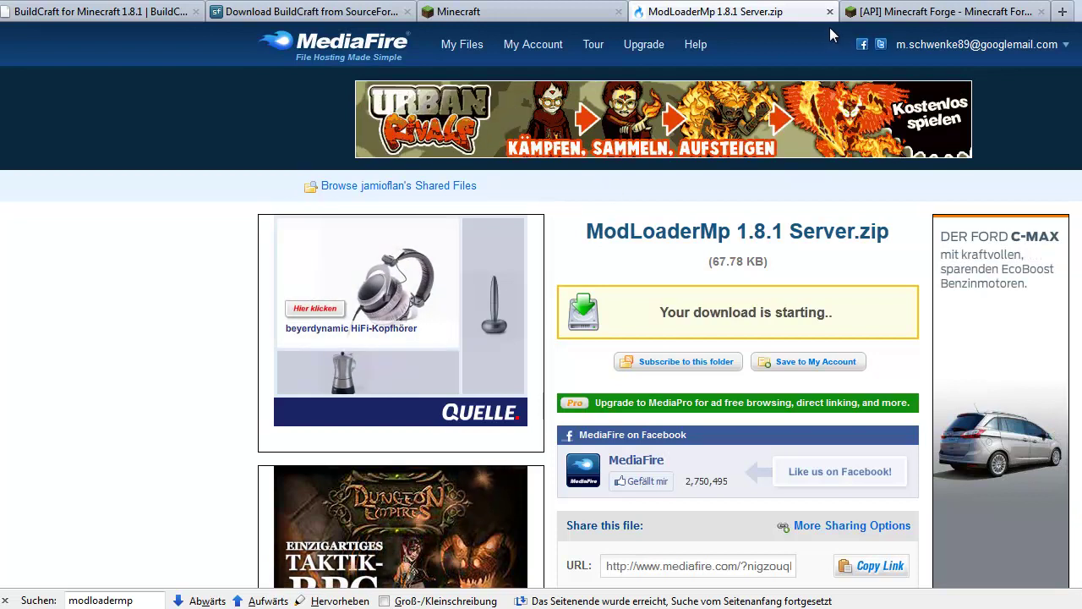
- In the Minecraft Forge forum thread, open the MediaFire download page of the 1.1.2 Server for MC 1.8.1
left_click(870, 16)
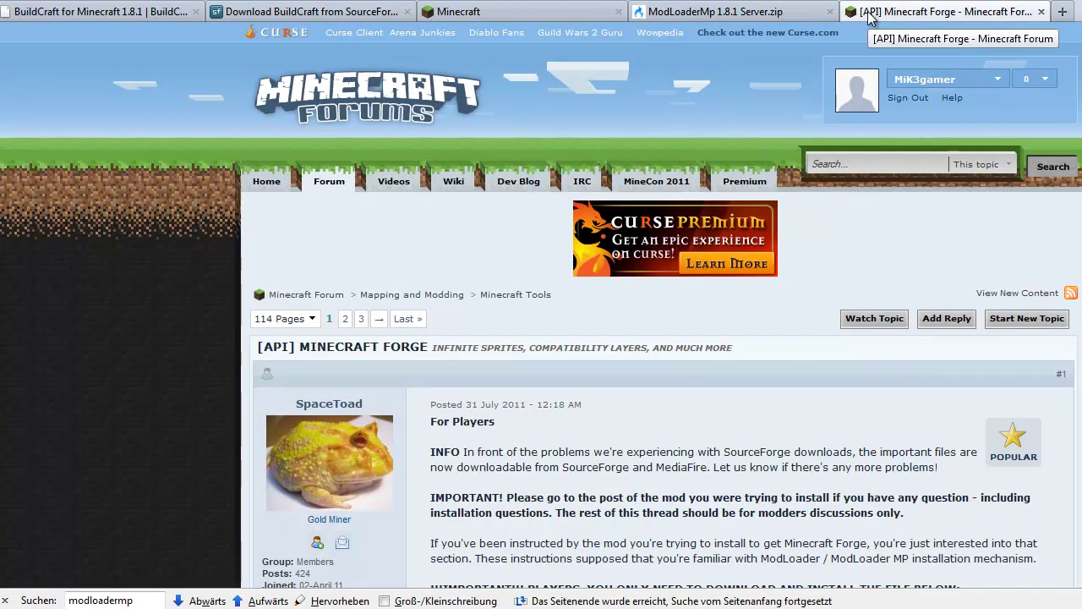
scroll(106, 220, "down", 5)
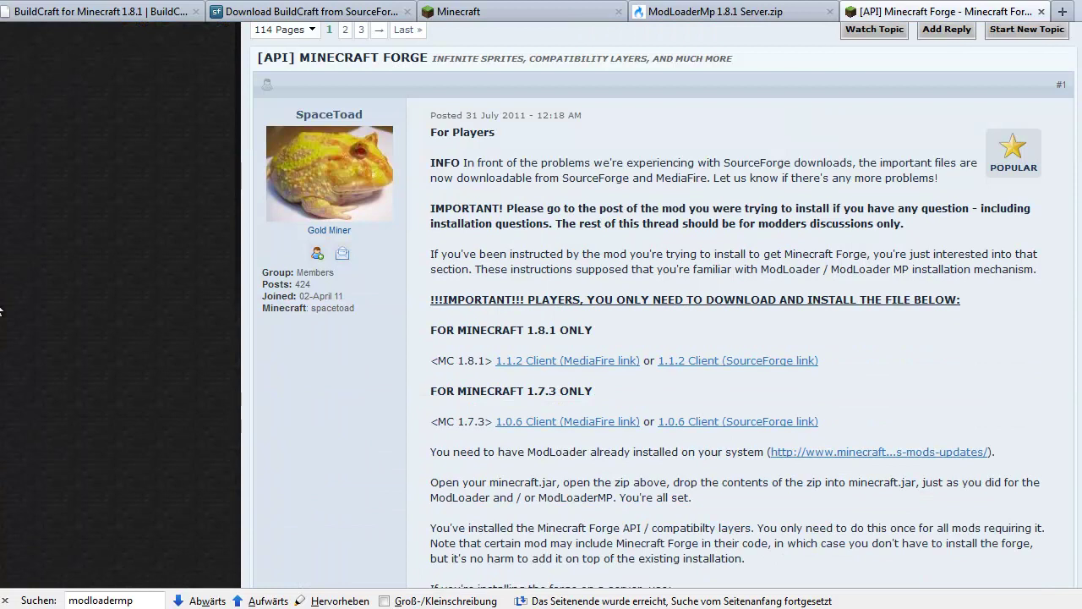
scroll(0, 311, "down", 2)
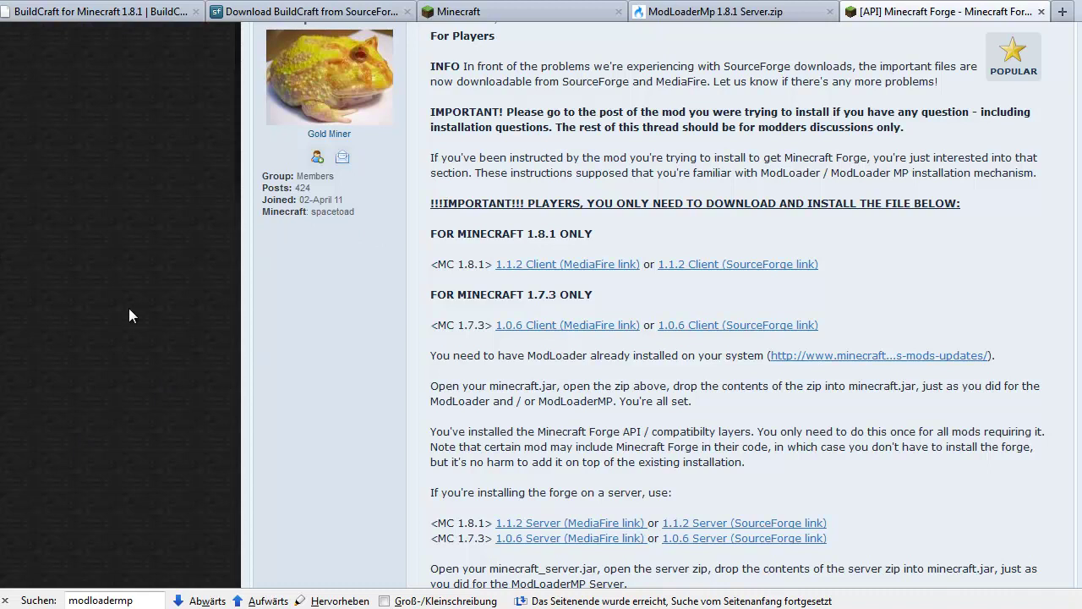
scroll(284, 334, "down", 4)
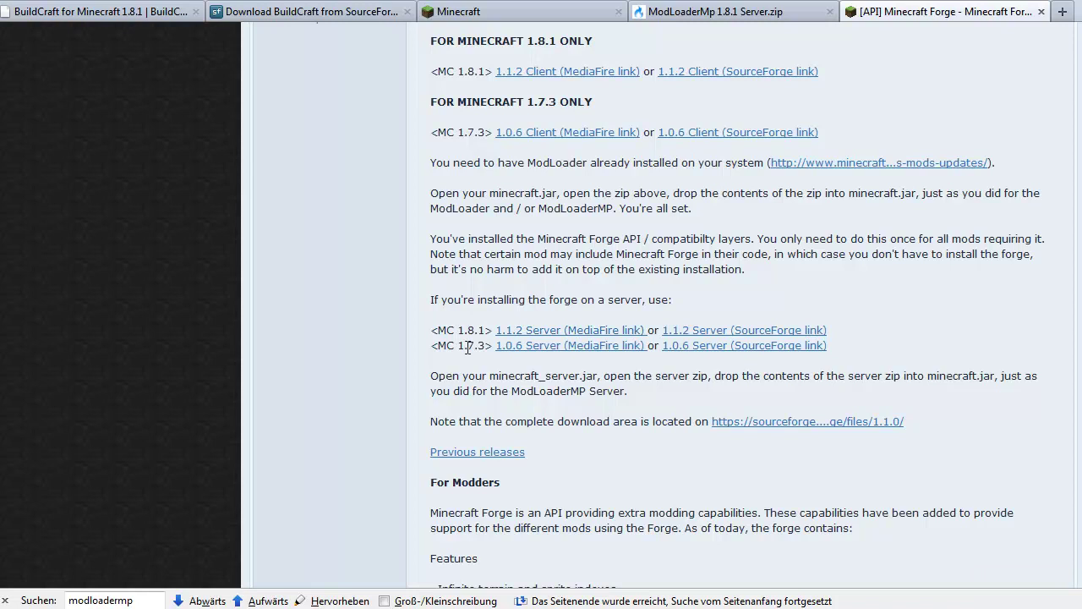
left_click(546, 331)
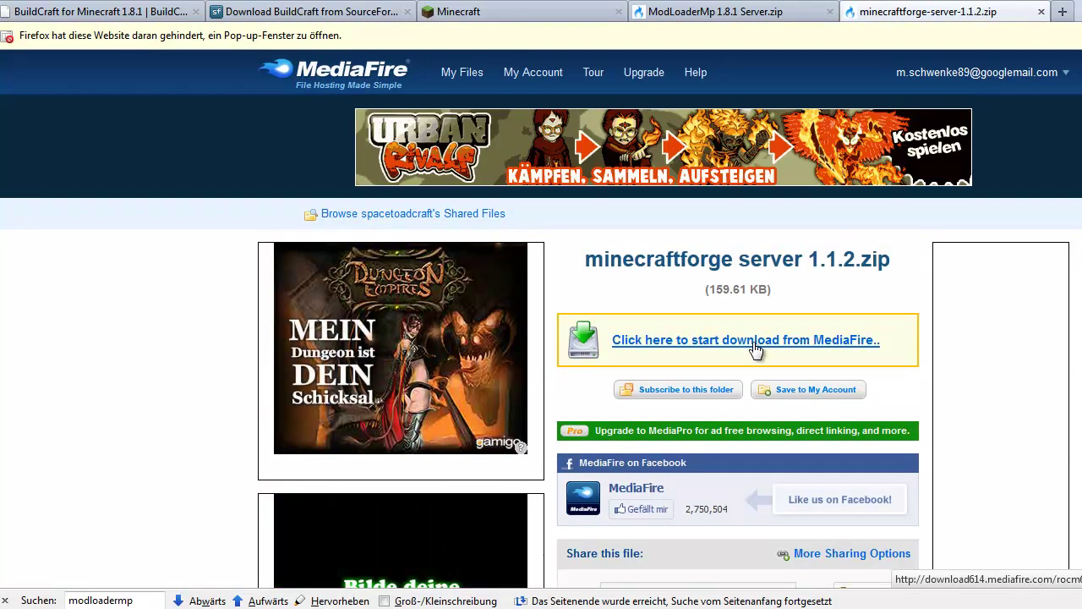
- Download minecraftforge-server-1.1.2.zip and save it in the folder with the BuildCraft server archives
left_click(755, 345)
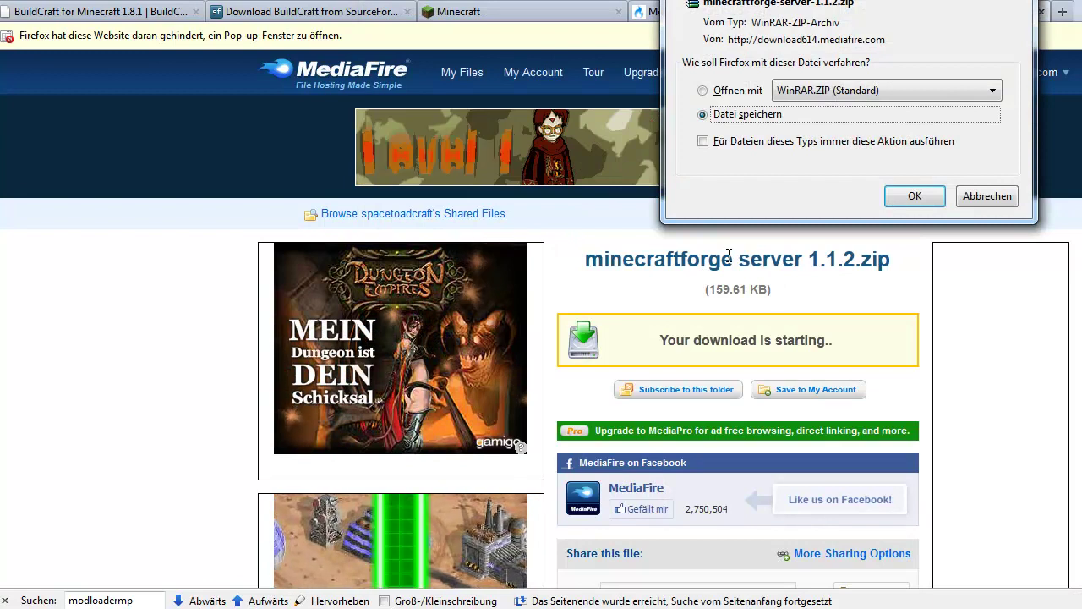
left_click(922, 195)
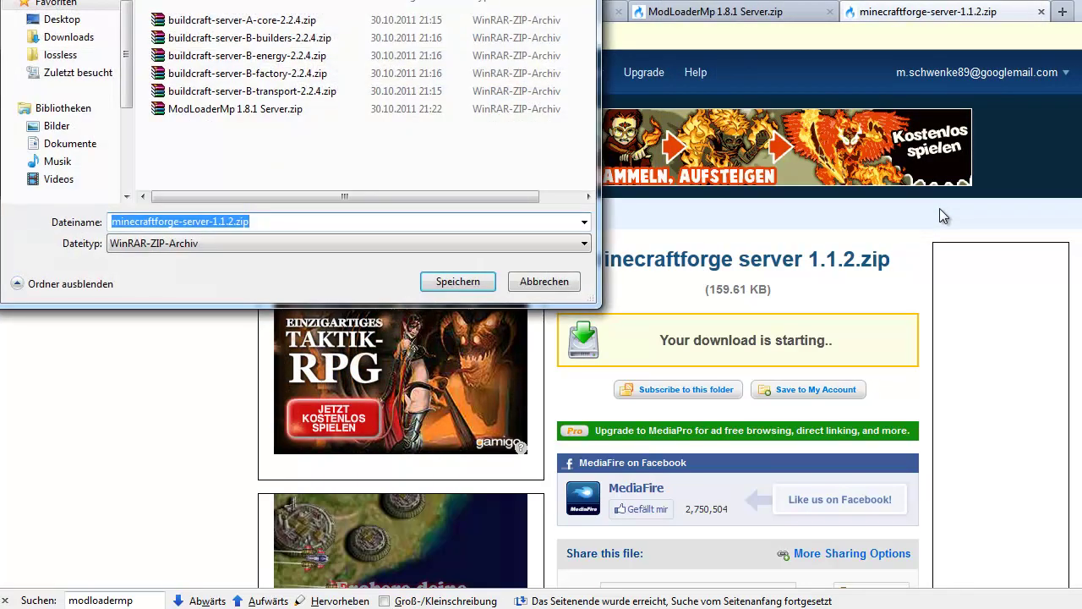
key("Return")
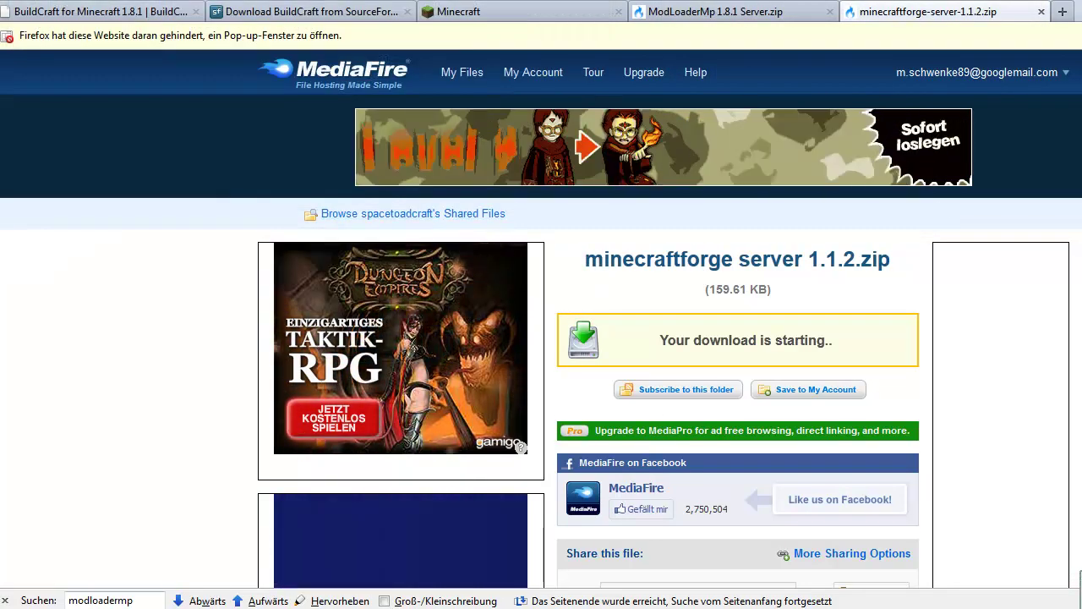
- Switch to the desktop, move the tut folder to a free spot beside the dolphin folder, and open it
key("super+d")
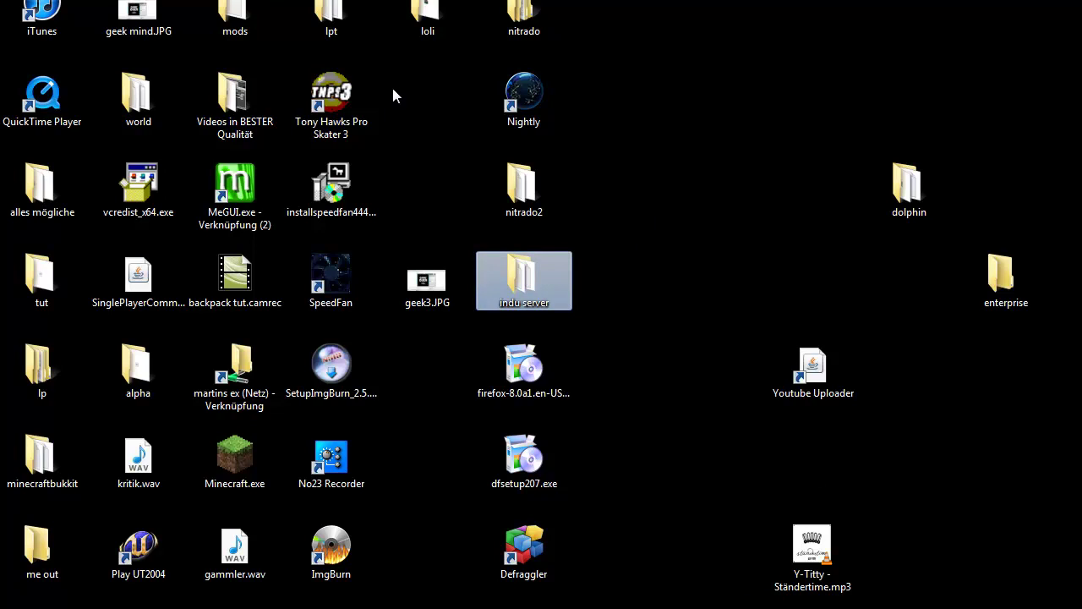
left_click_drag(21, 306, 685, 188)
double_click(685, 188)
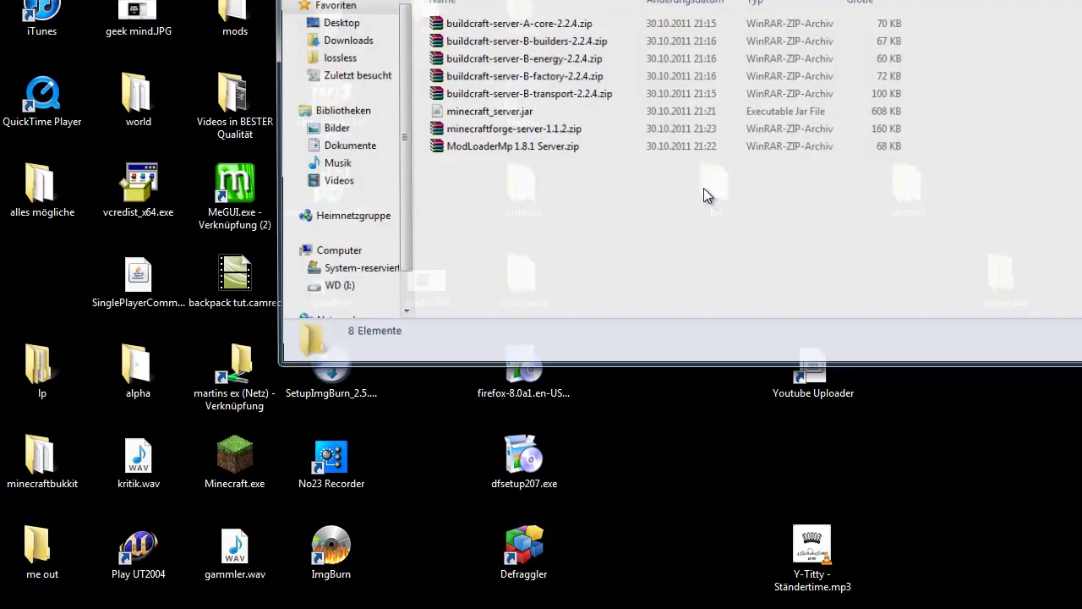
- Open minecraft_server.jar with WinRAR archiver and dismiss the licence reminder
right_click(497, 120)
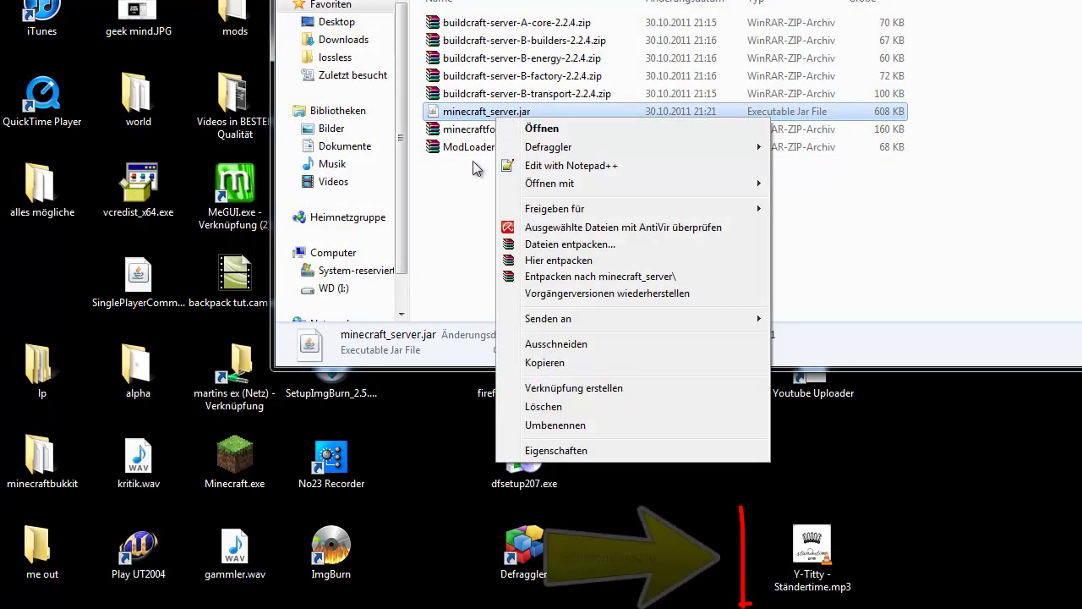
mouse_move(614, 188)
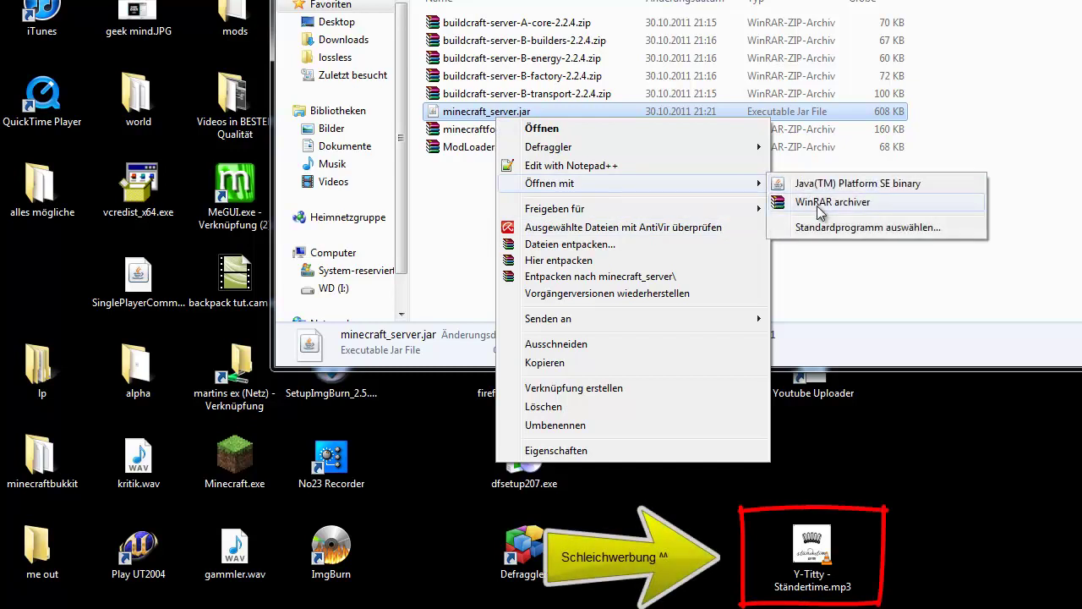
left_click(824, 202)
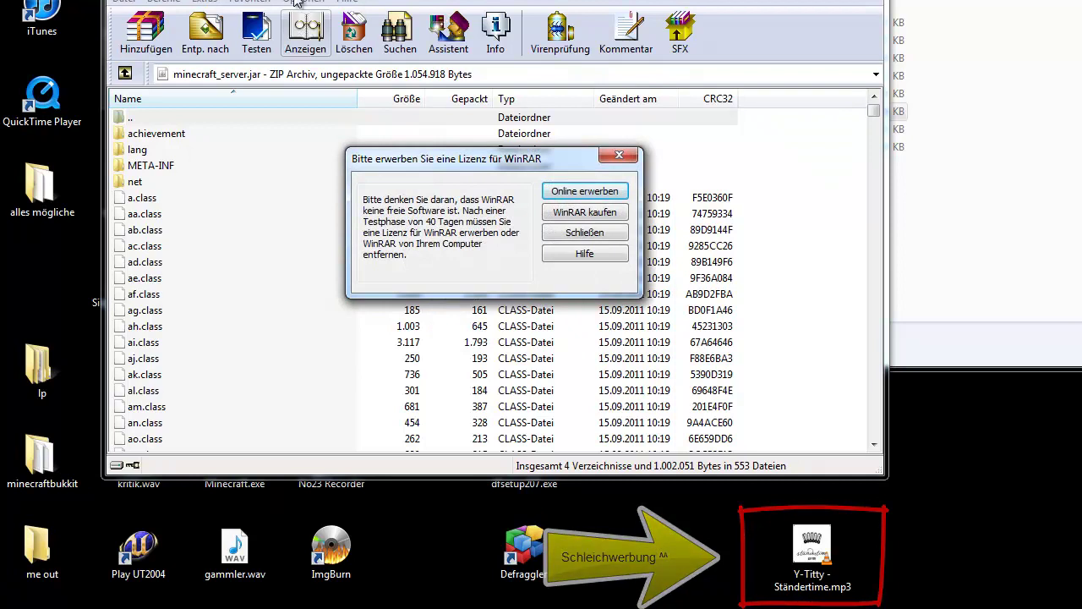
left_click(605, 159)
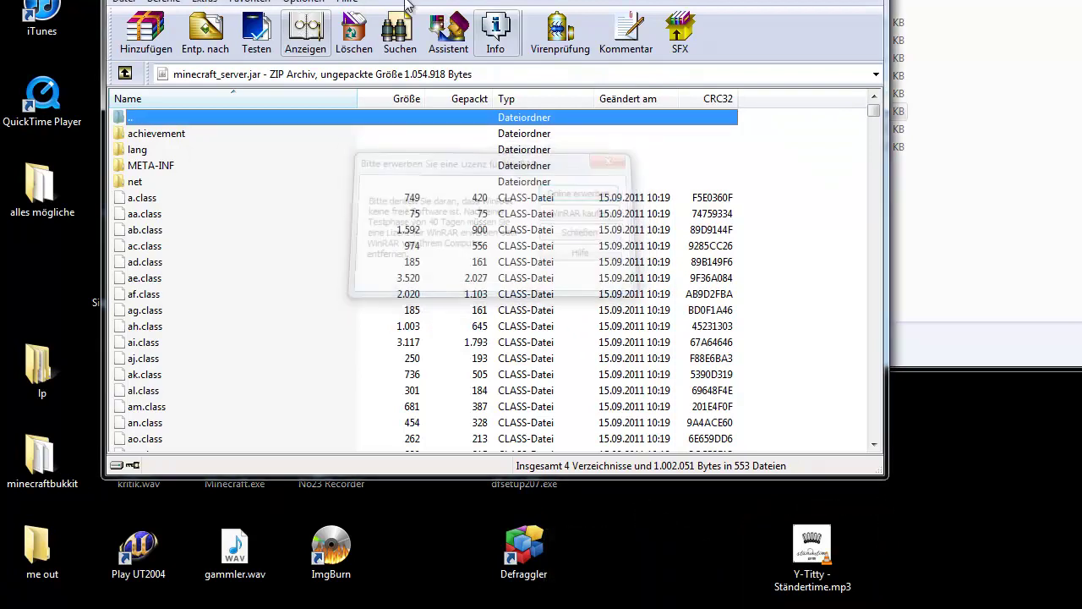
- Arrange the minecraft_server.jar archive and the tut folder windows so both file lists are accessible, selecting META-INF in the archive
left_click_drag(369, 0, 566, 112)
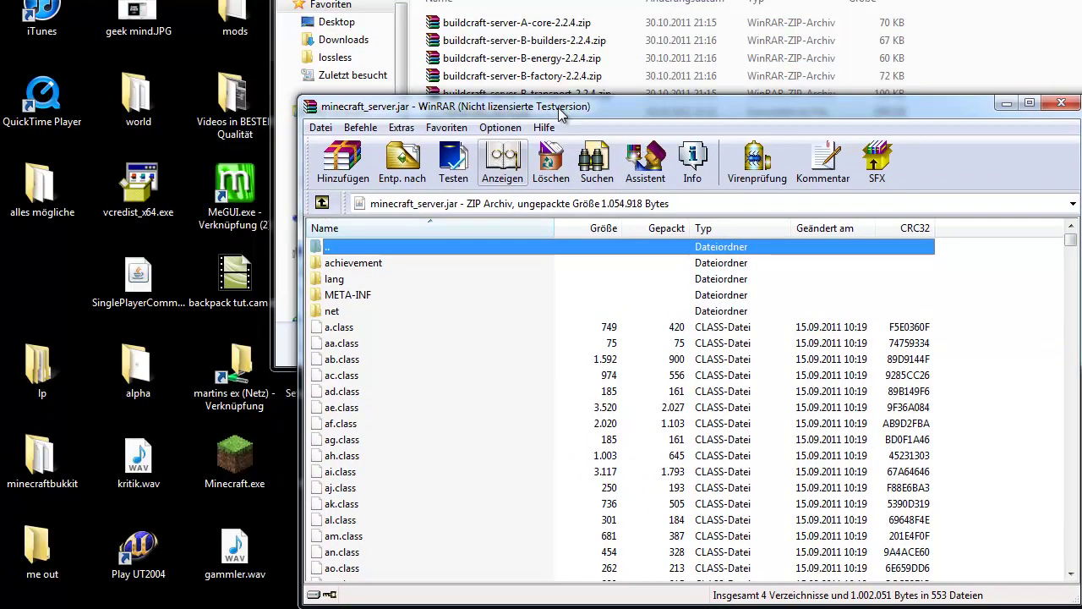
left_click(349, 303)
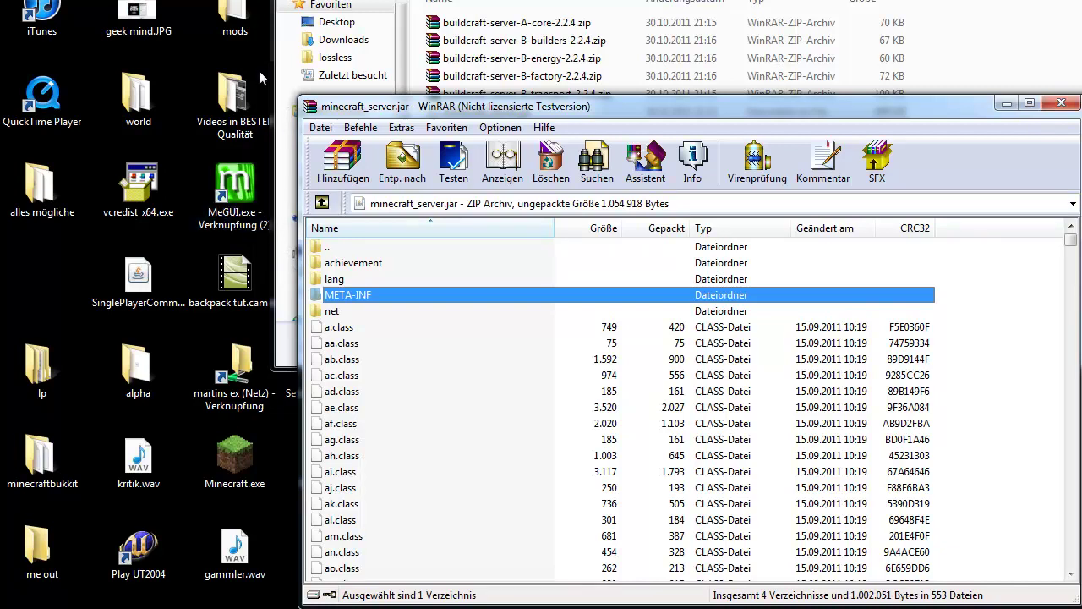
left_click_drag(387, 108, 532, 95)
left_click_drag(514, 5, 326, 0)
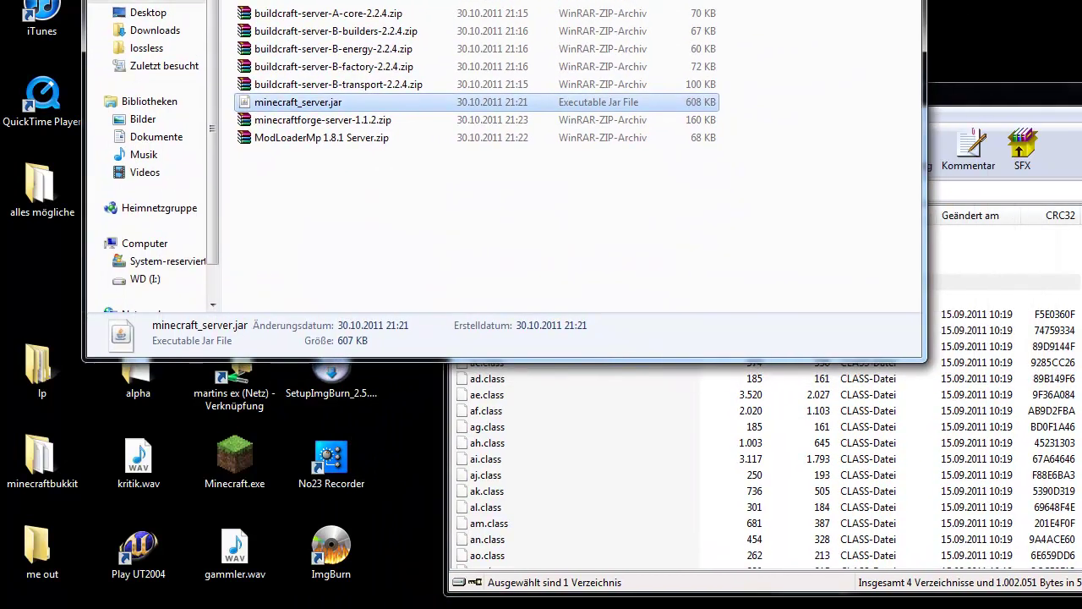
- Add the entire contents of ModLoaderMp 1.8.1 Server.zip to minecraft_server.jar with the default archive settings, and close the ModLoaderMp archive
double_click(293, 138)
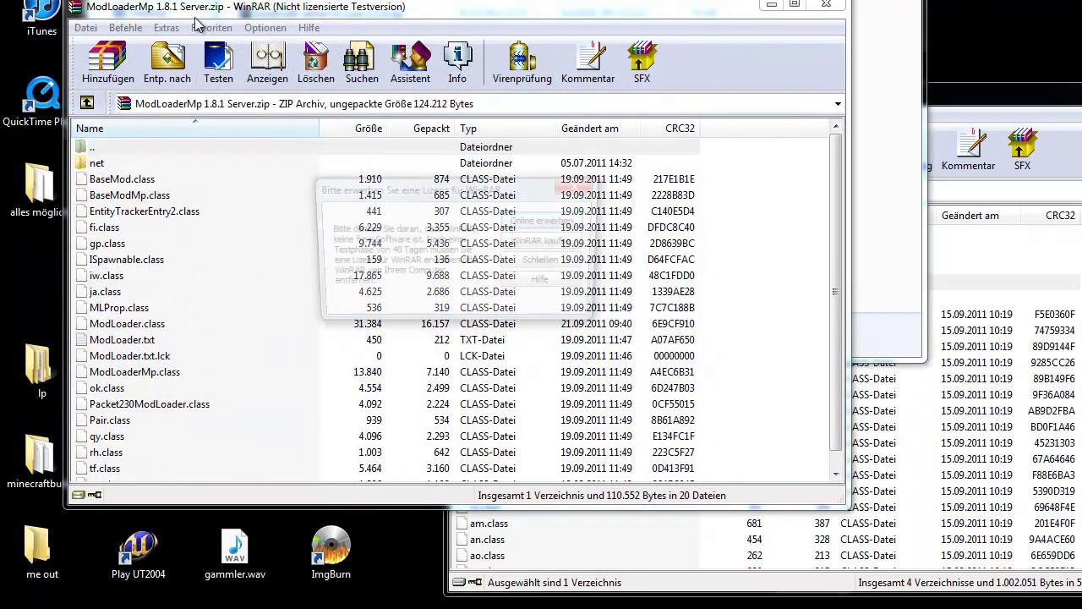
left_click(592, 186)
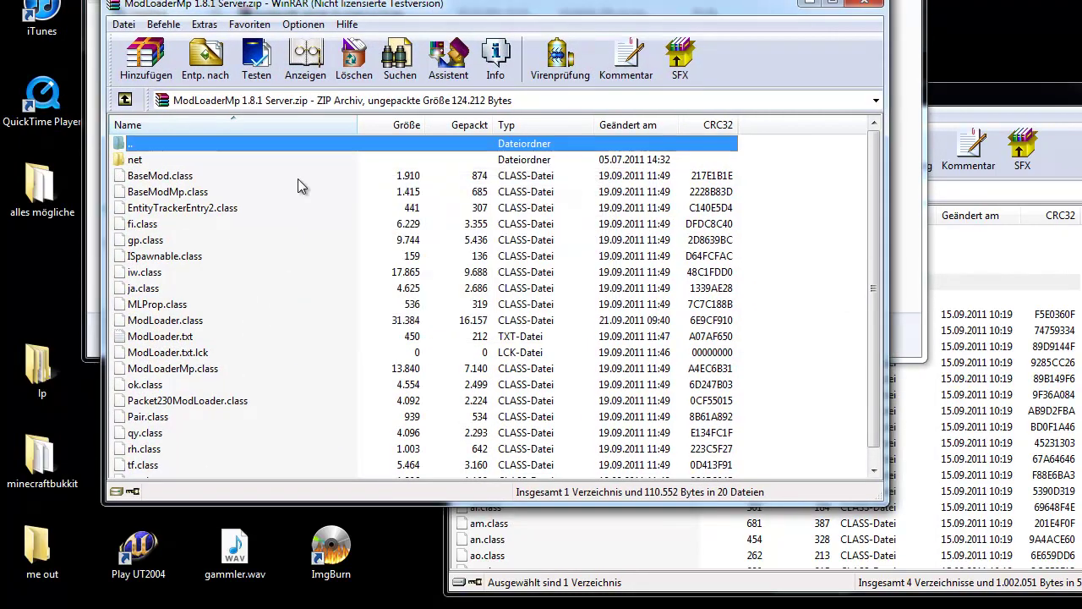
left_click(174, 163)
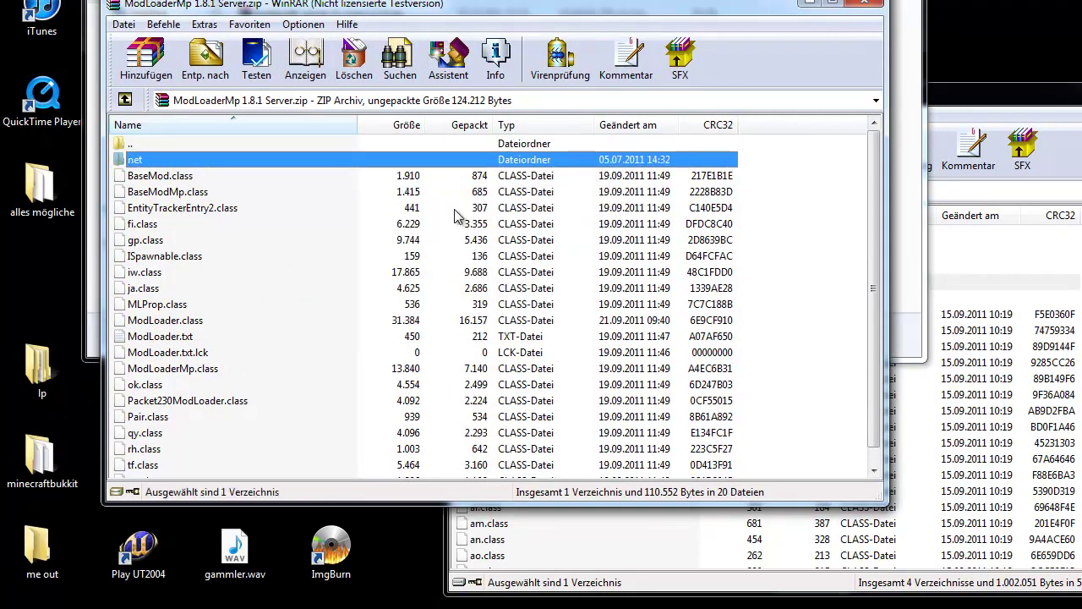
left_click_drag(761, 159, 210, 479)
left_click_drag(167, 306, 503, 552)
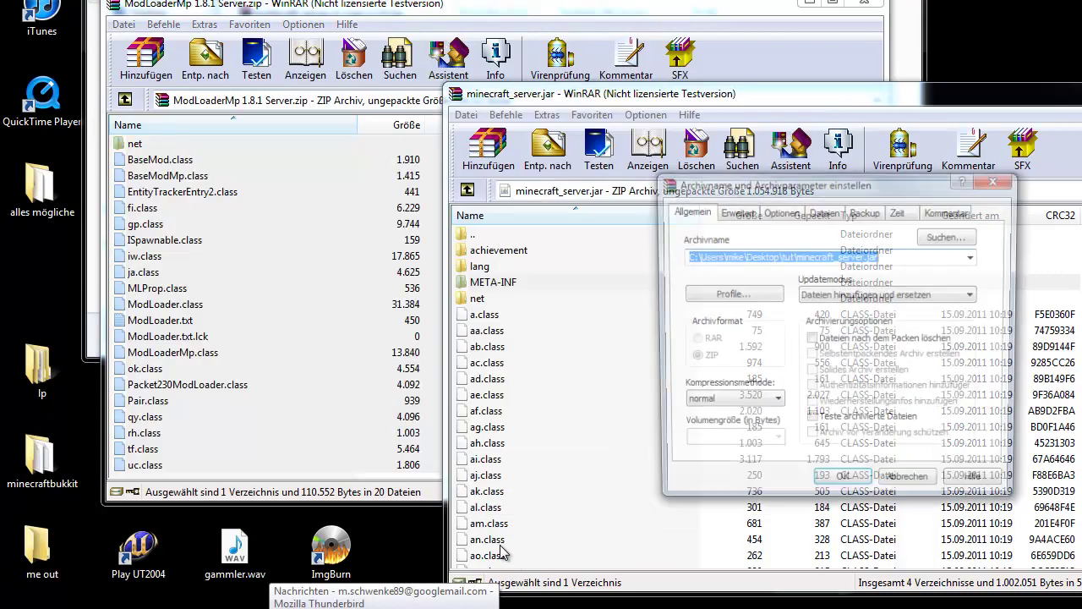
left_click(837, 484)
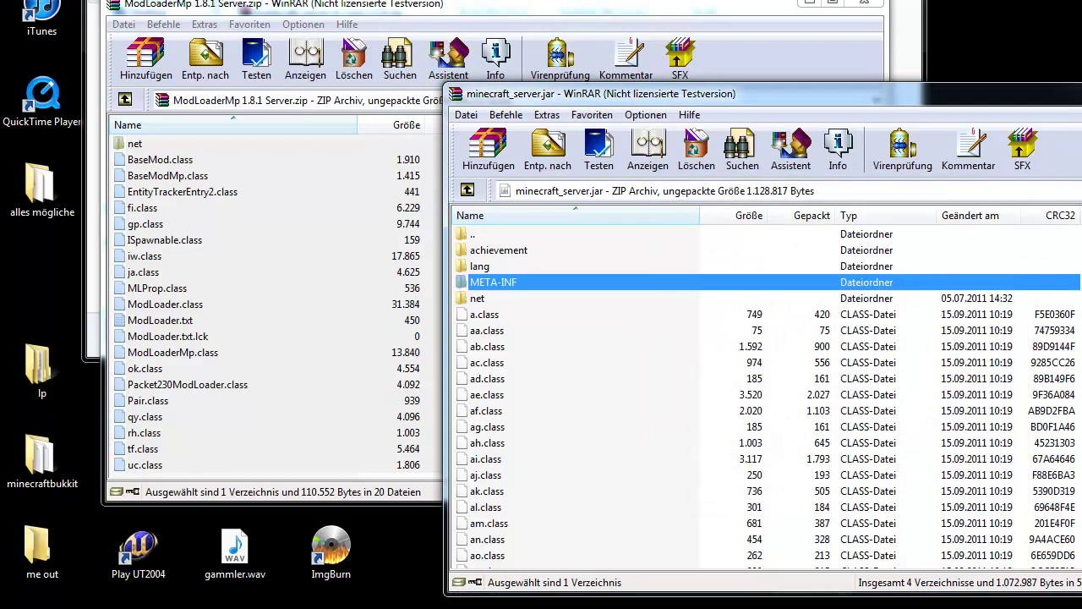
left_click(869, 11)
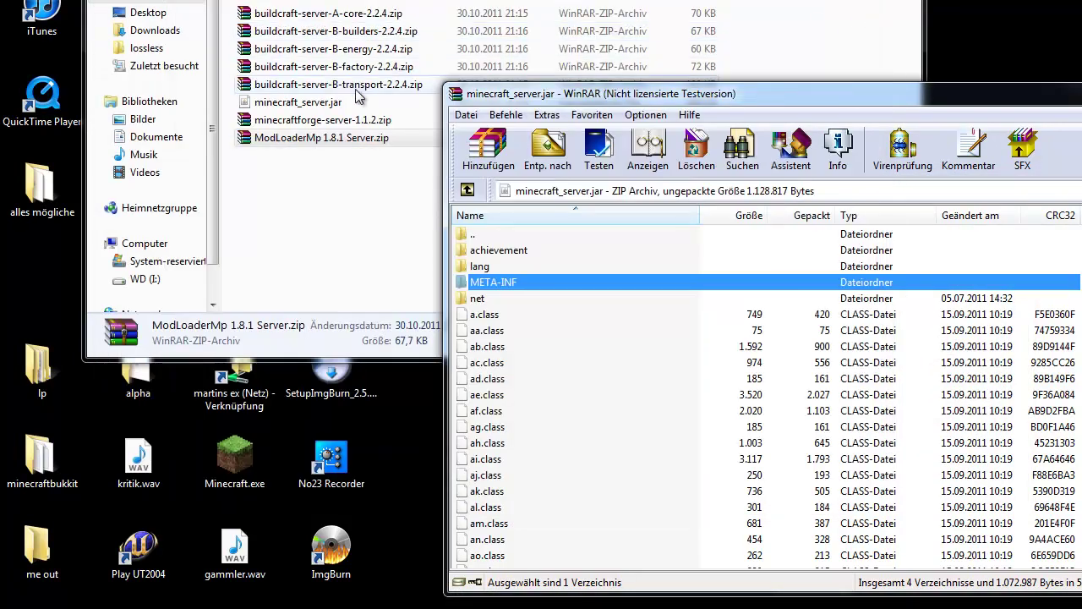
- Add the entire contents of minecraftforge-server-1.1.2.zip to minecraft_server.jar with the default archive settings, and close both archives
double_click(318, 123)
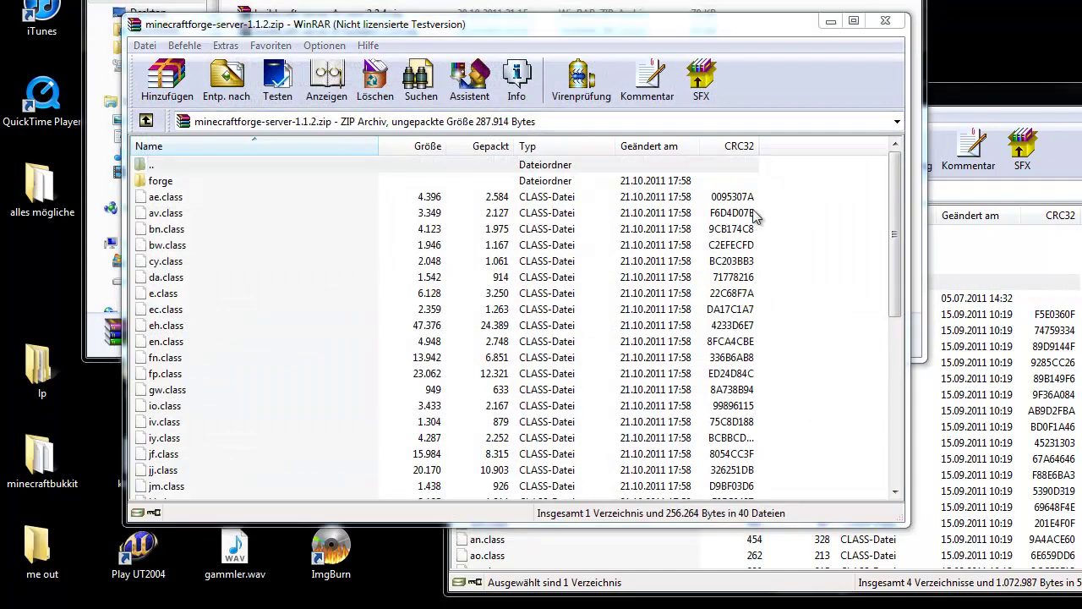
left_click(658, 197)
left_click_drag(809, 182, 137, 606)
key("r")
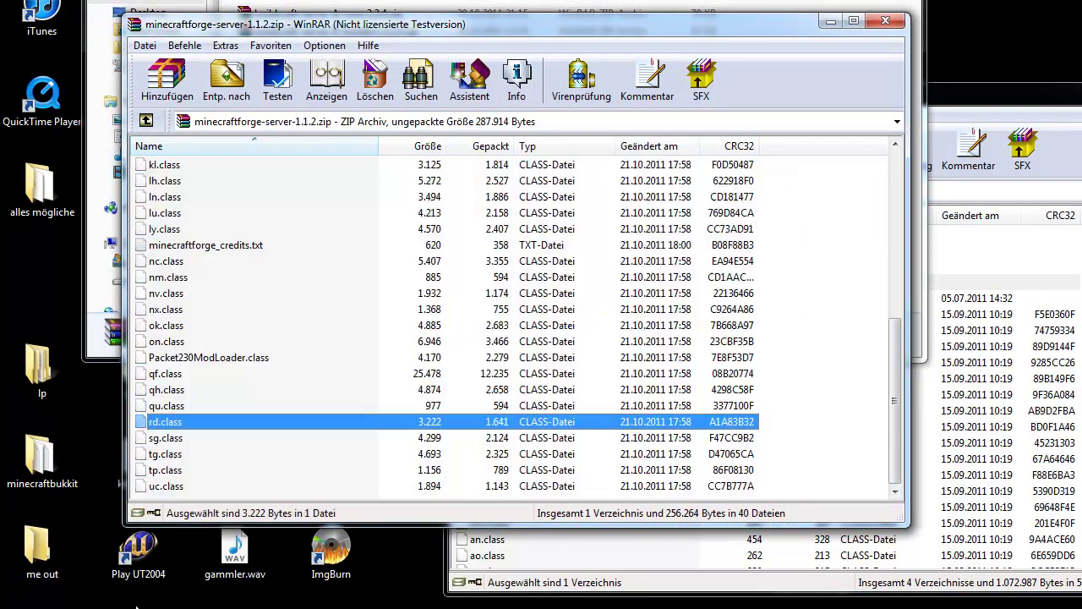
key("shift+Home")
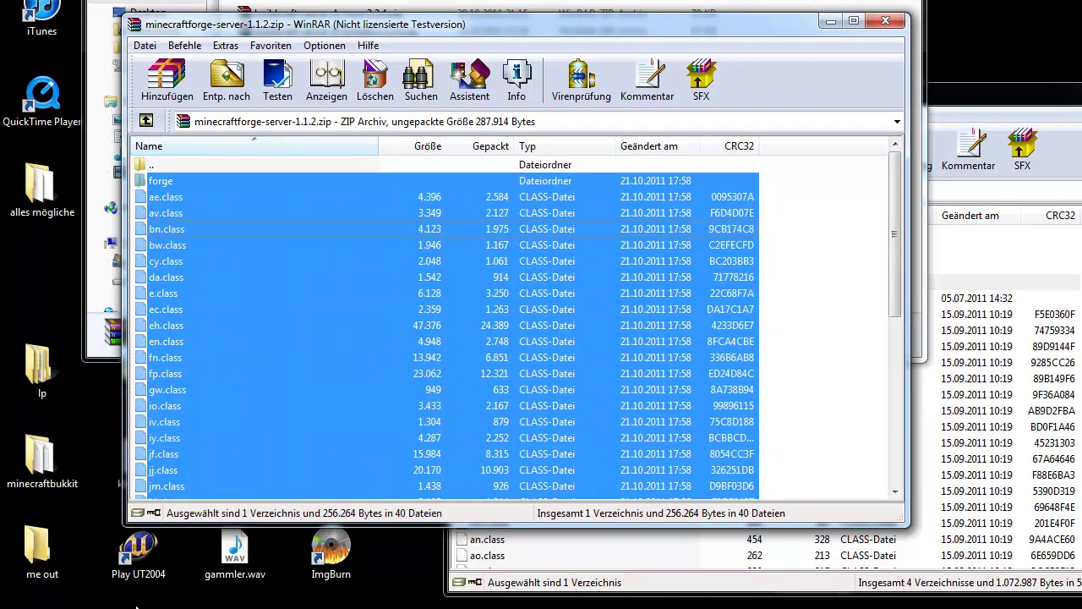
key("alt+w")
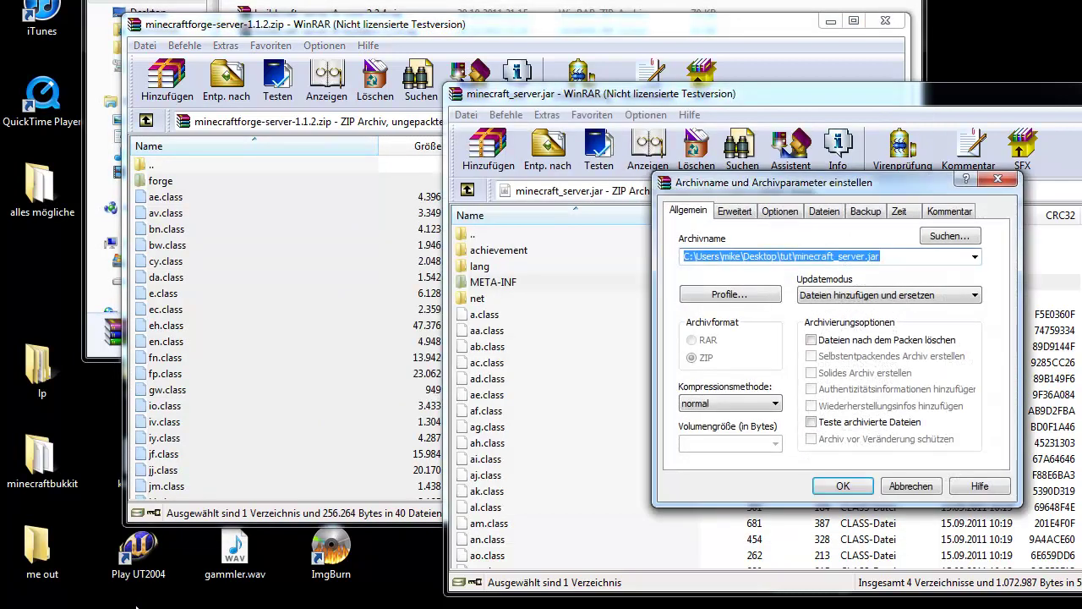
key("Return")
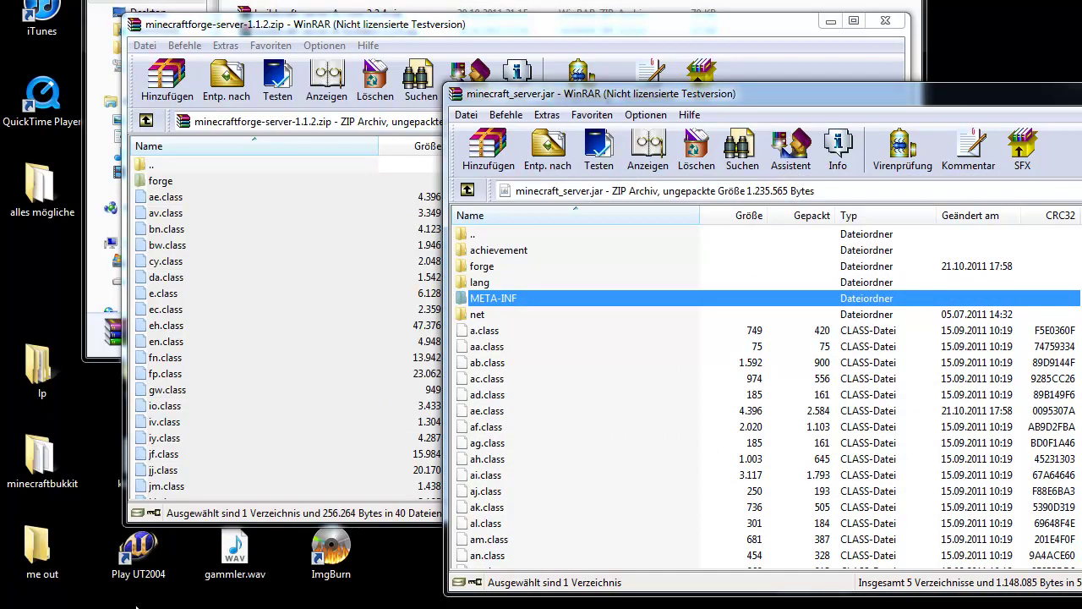
key("alt+F4")
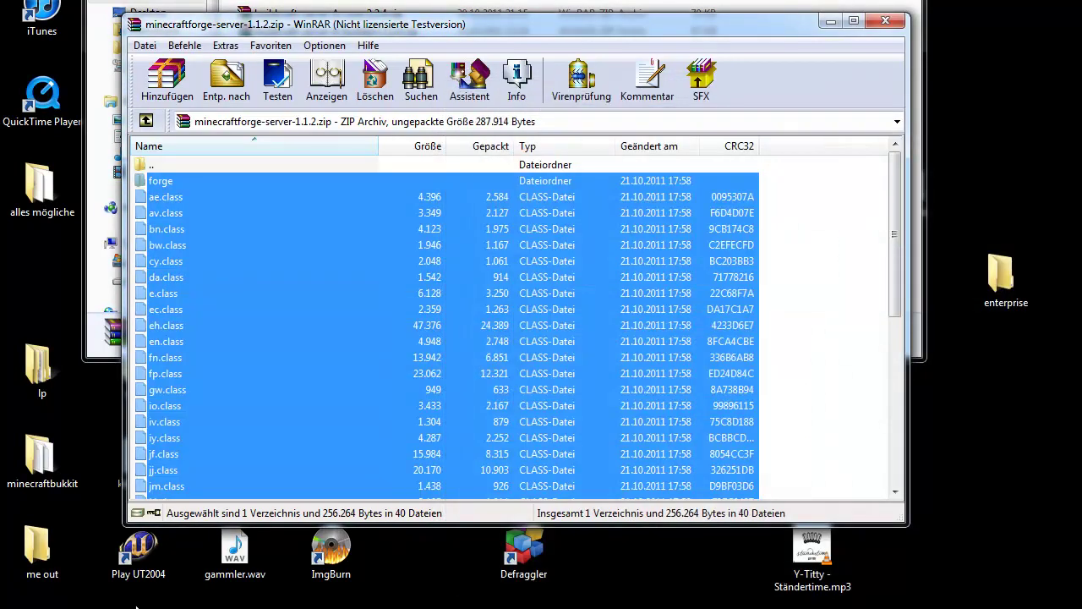
key("alt+F4")
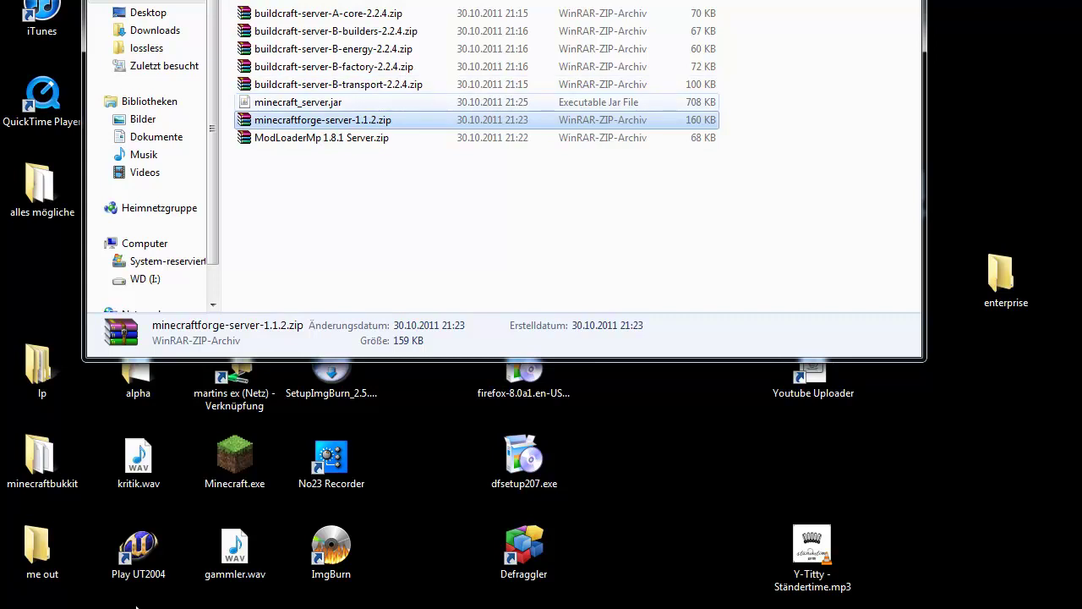
- Run minecraft_server.jar to generate the server files and world, and shut the server down once the spawn area is prepared
key("Up")
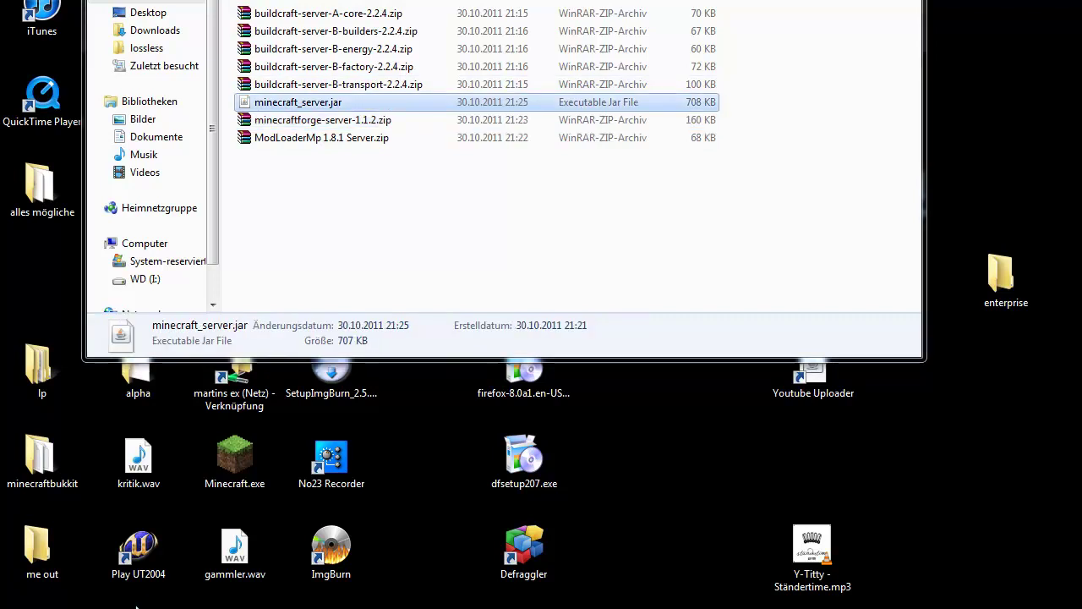
key("Return")
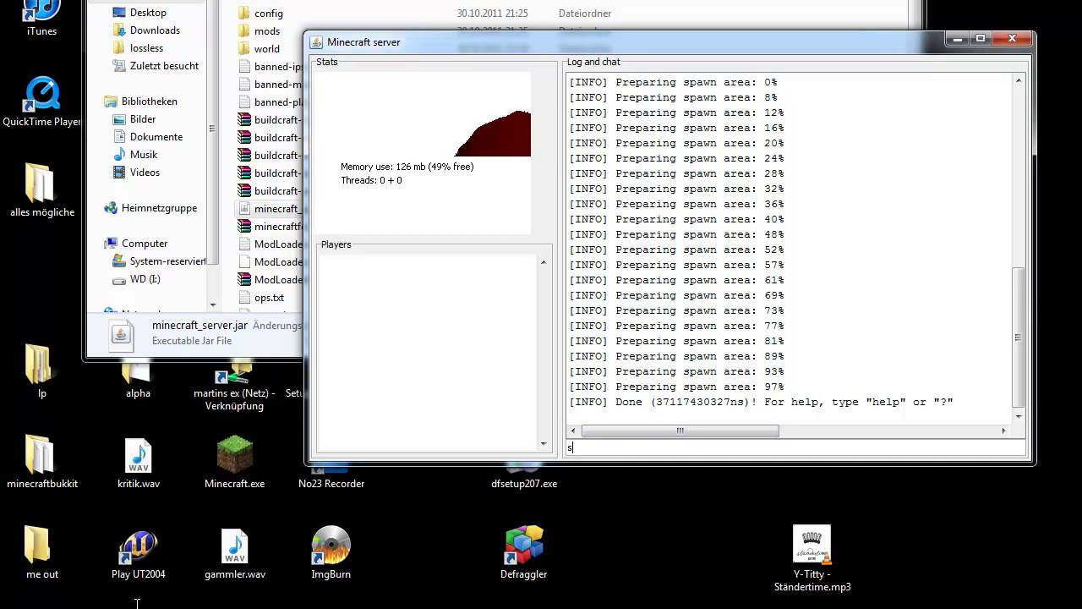
key("Return")
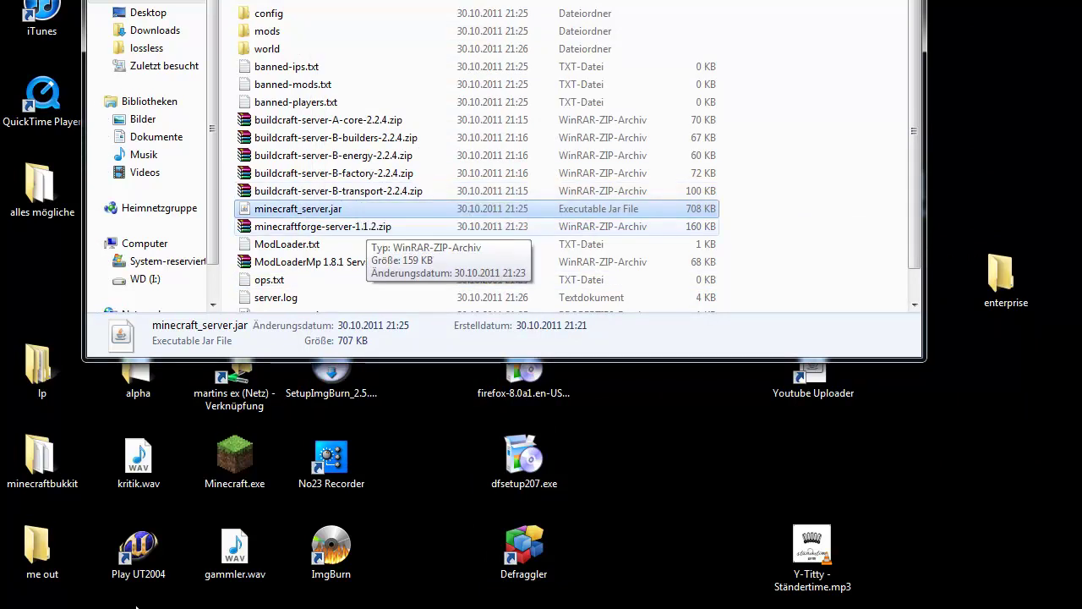
- Move all five buildcraft-server 2.2.4 zip files, A-core through B-transport, into the server's mods folder
left_click(267, 30)
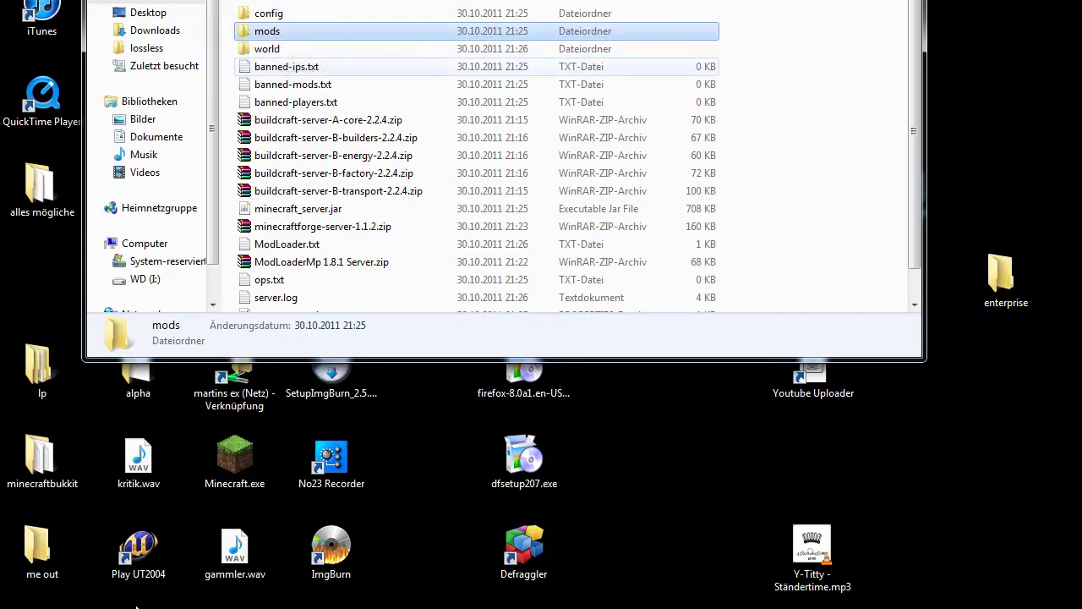
left_click(328, 119)
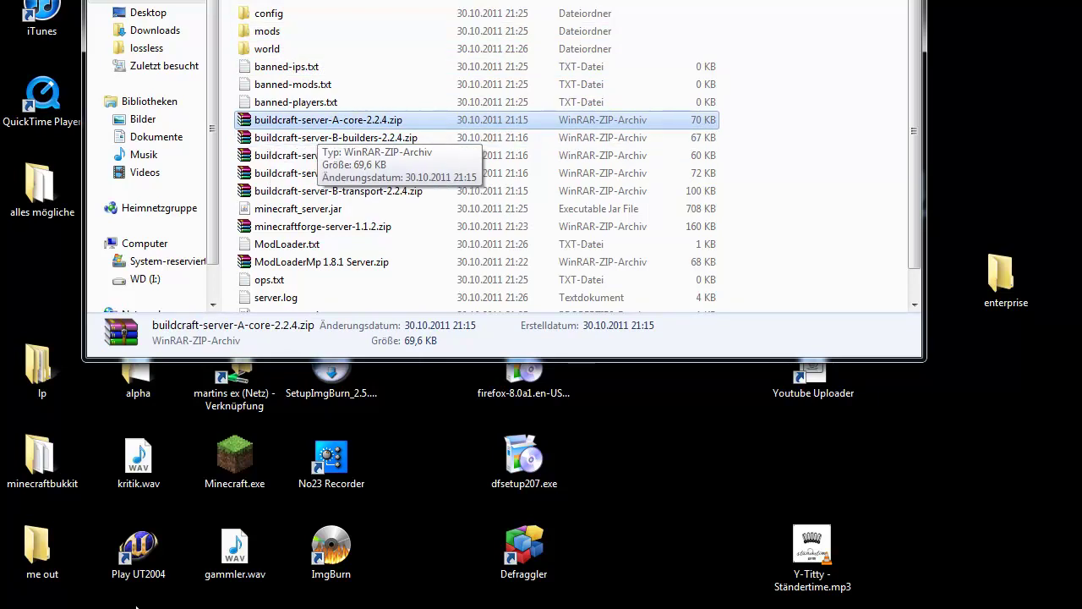
left_click(328, 191, "shift")
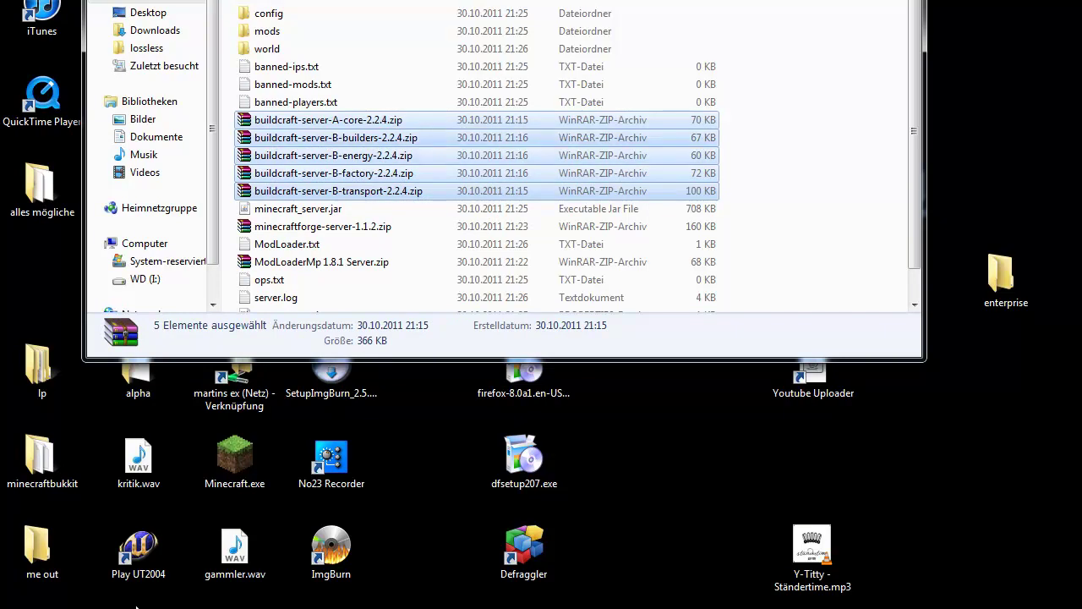
left_click(339, 137)
left_click_drag(741, 122, 321, 199)
left_click(333, 155)
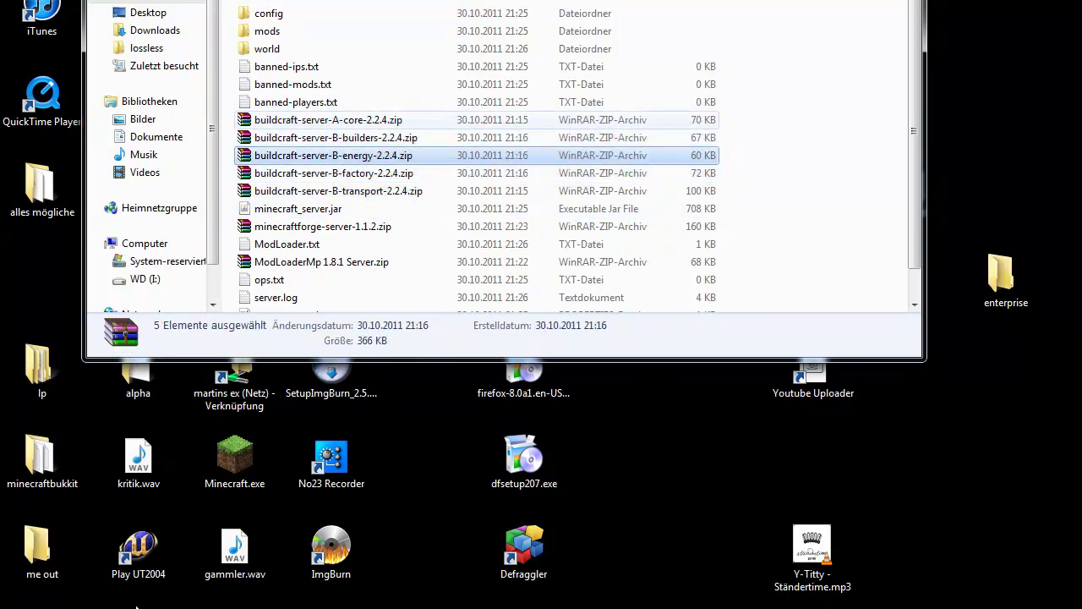
left_click(328, 119)
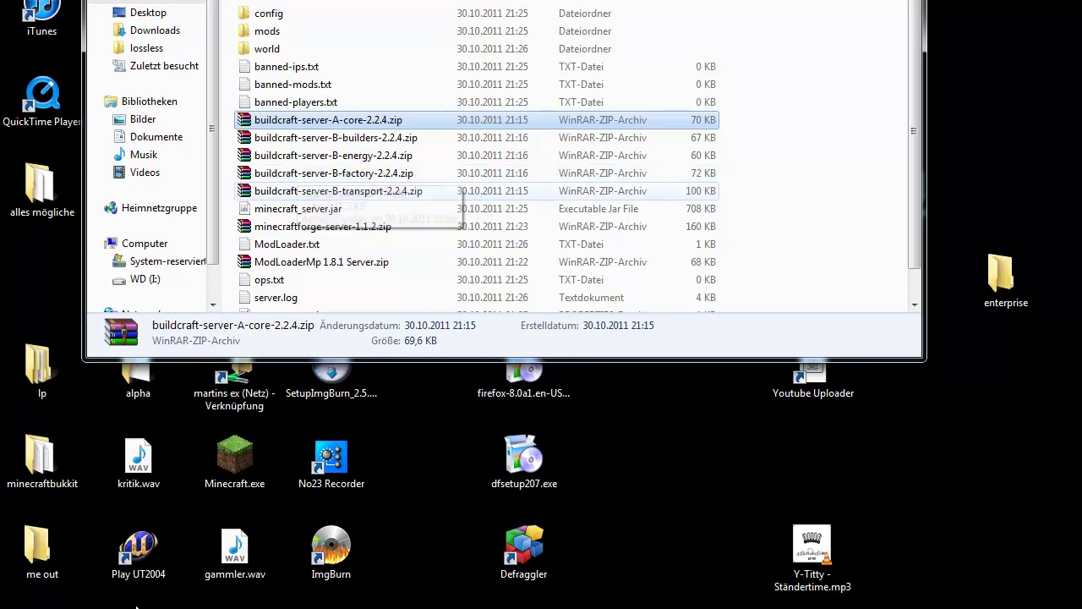
left_click(279, 191, "shift")
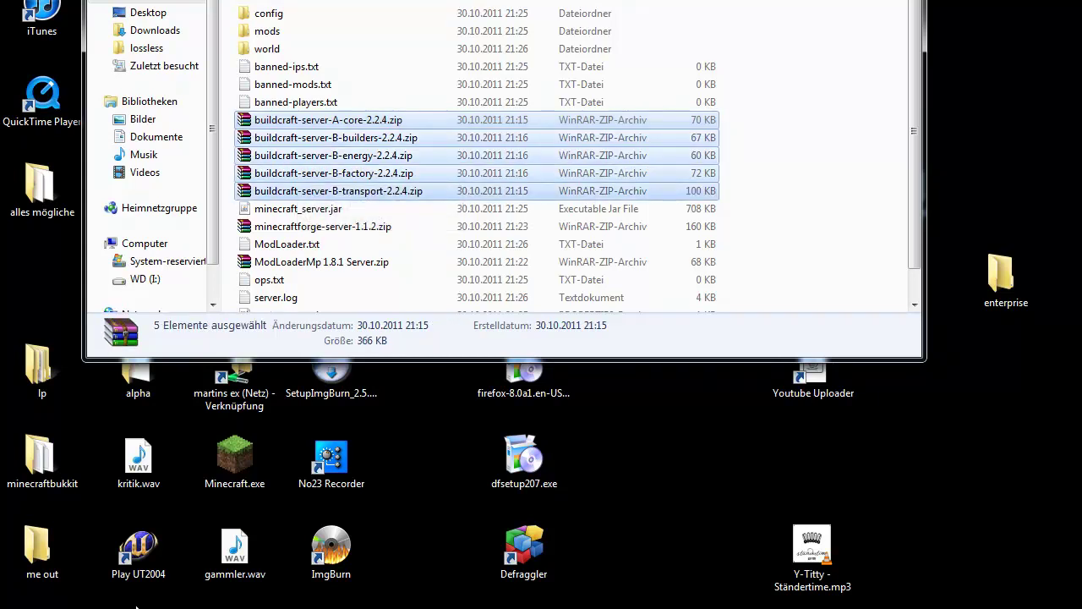
left_click_drag(305, 135, 283, 34)
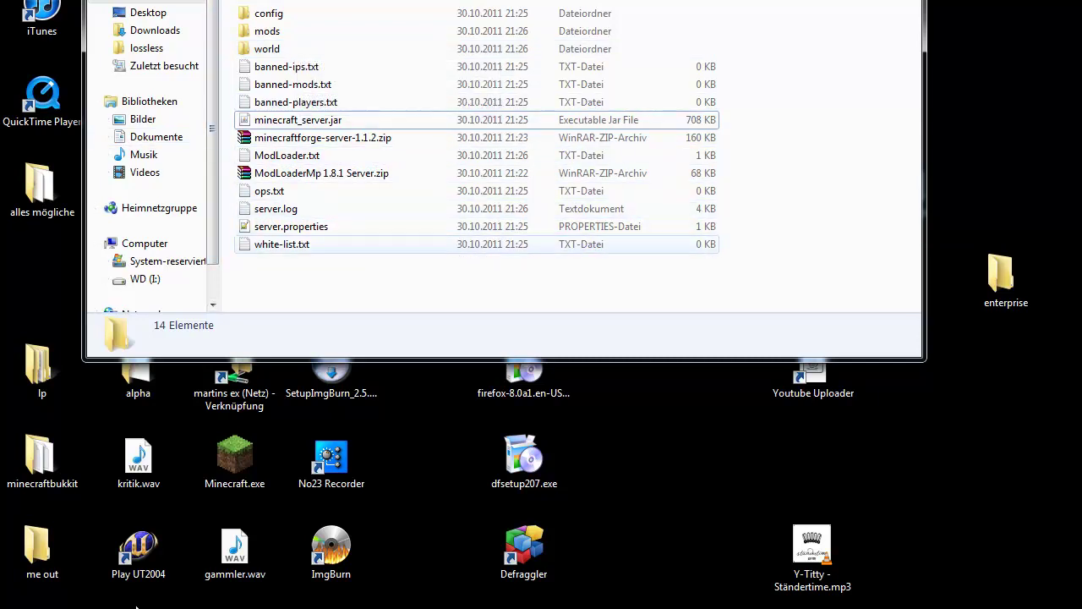
- Run minecraft_server.jar again and log in to the Minecraft Launcher with the saved account
left_click(356, 120)
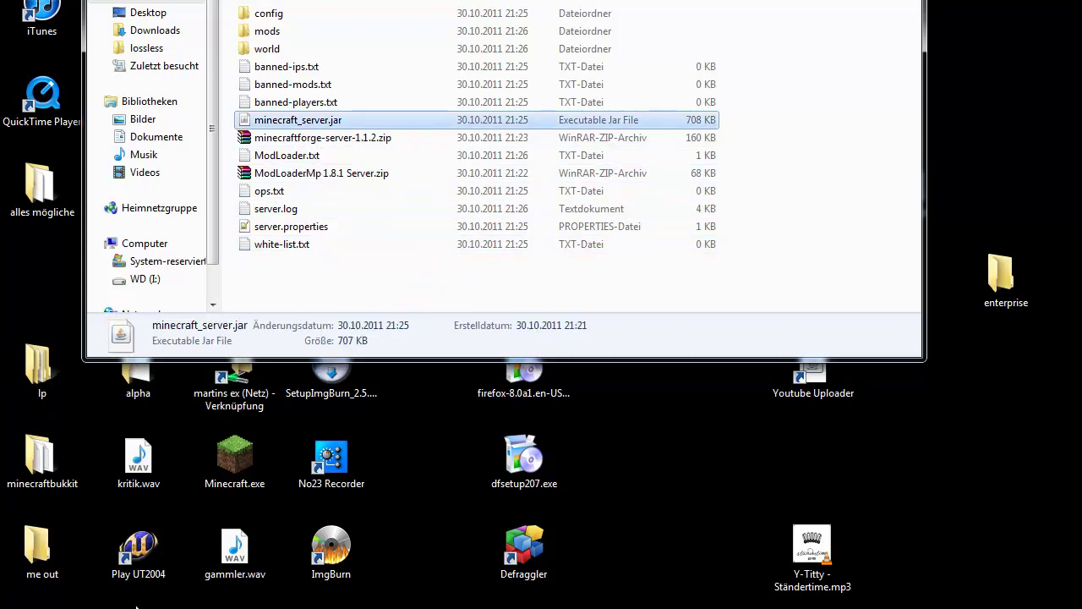
key("Return")
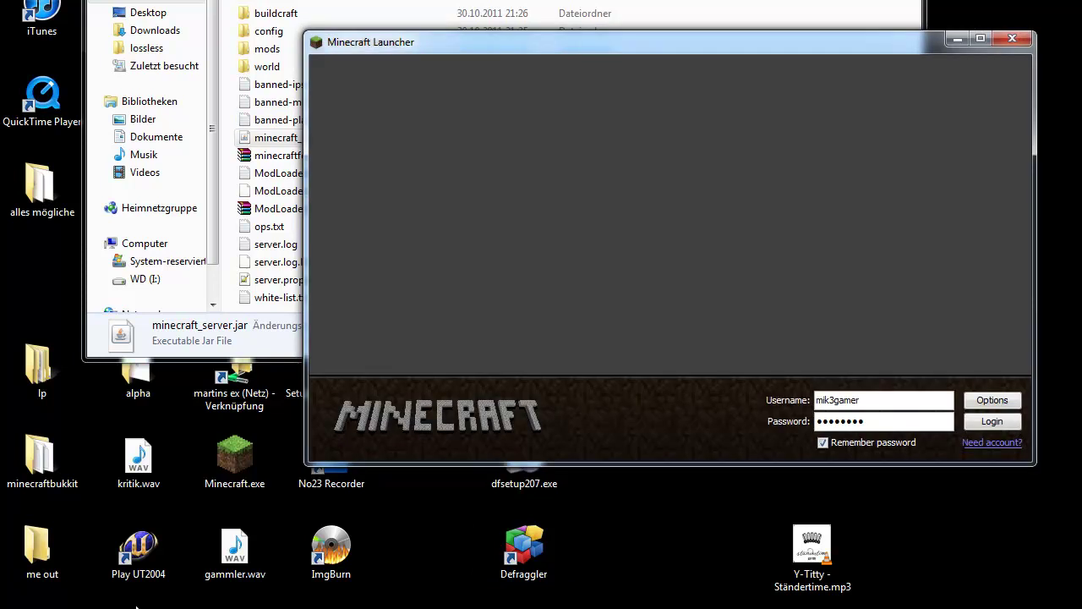
key("Return")
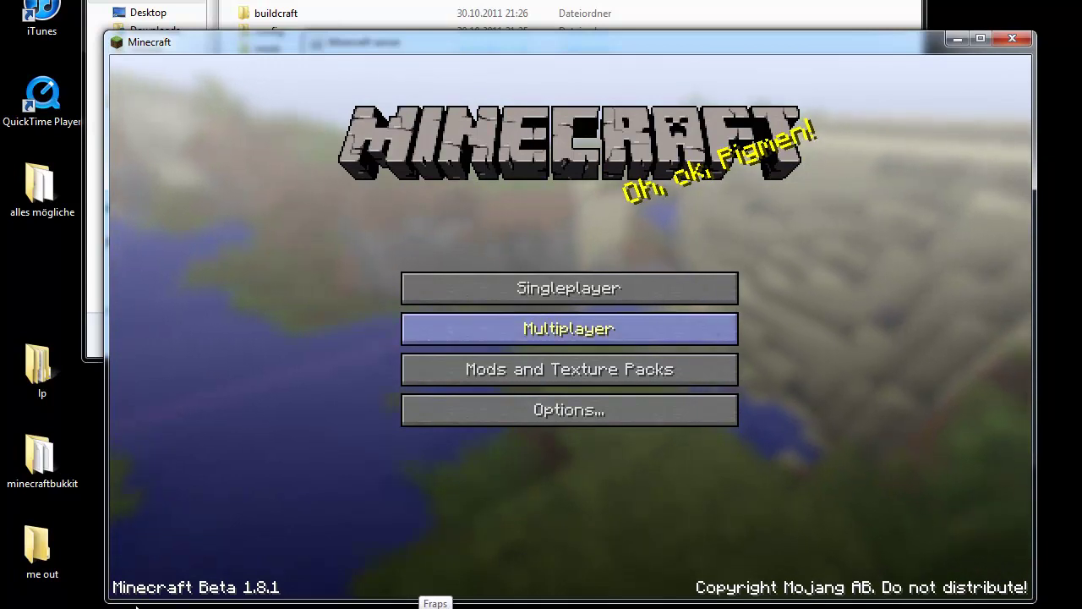
- Join the localhost multiplayer server and walk the character onto the grassy shore
left_click(569, 328)
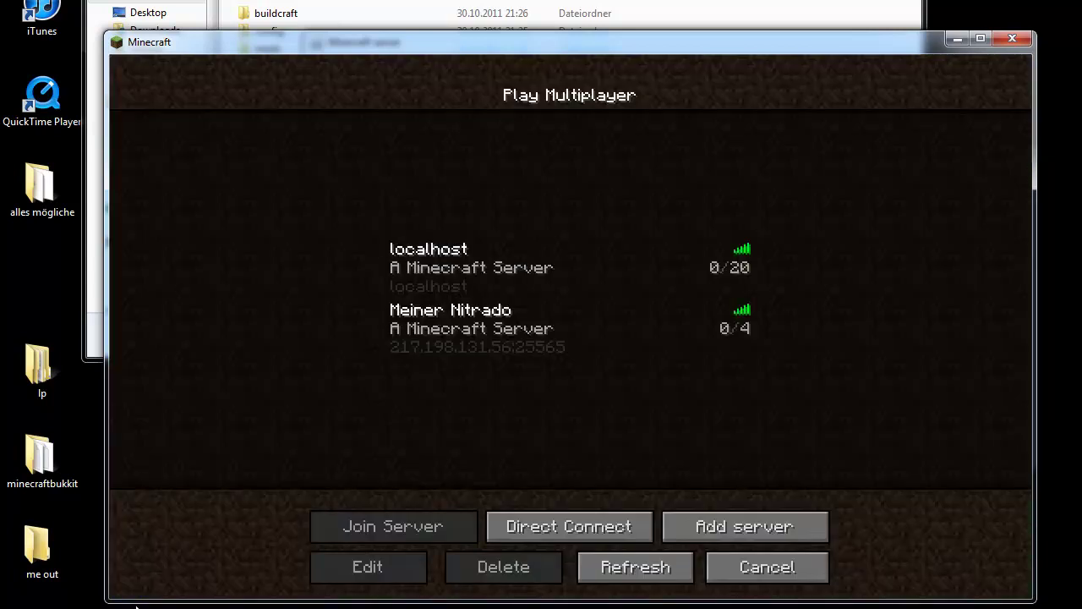
left_click(569, 268)
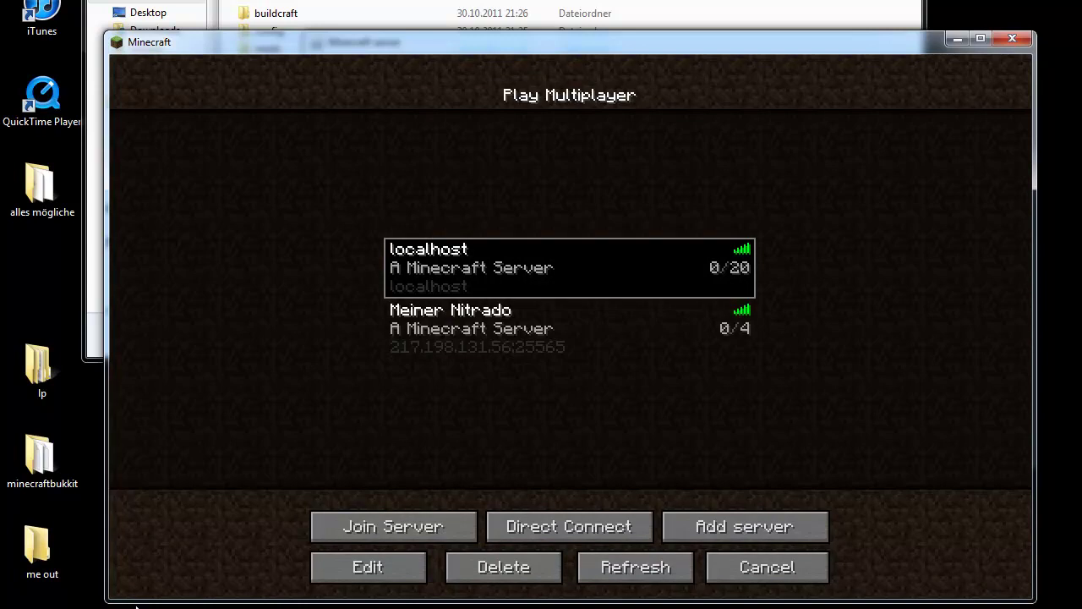
key("Return")
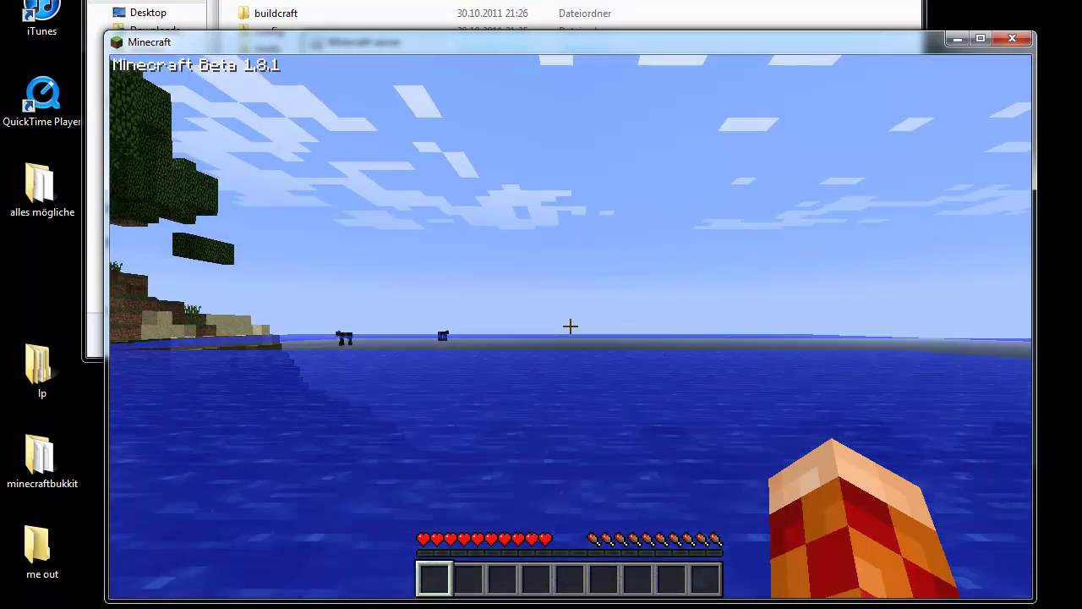
key("w")
key("w")
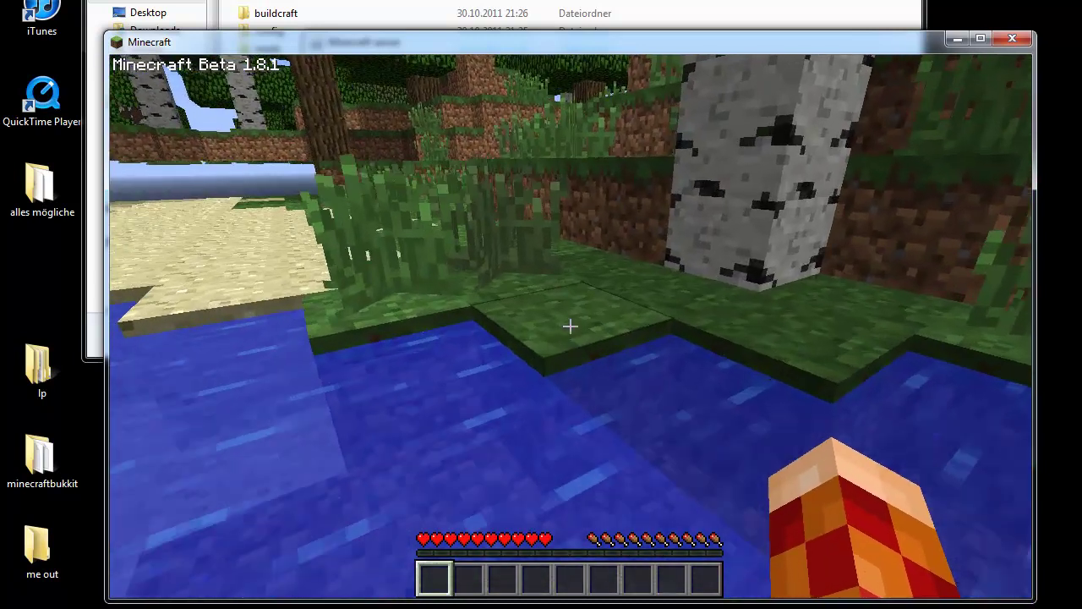
key("w")
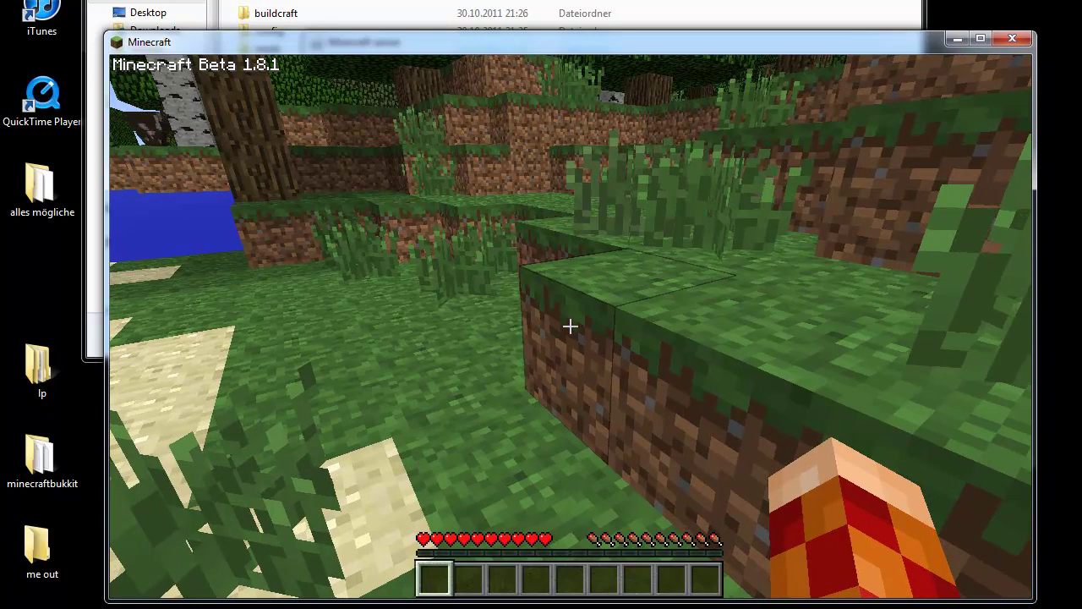
- Pause the game, switch to the Minecraft server console and give the player operator rights with the op command
key("Escape")
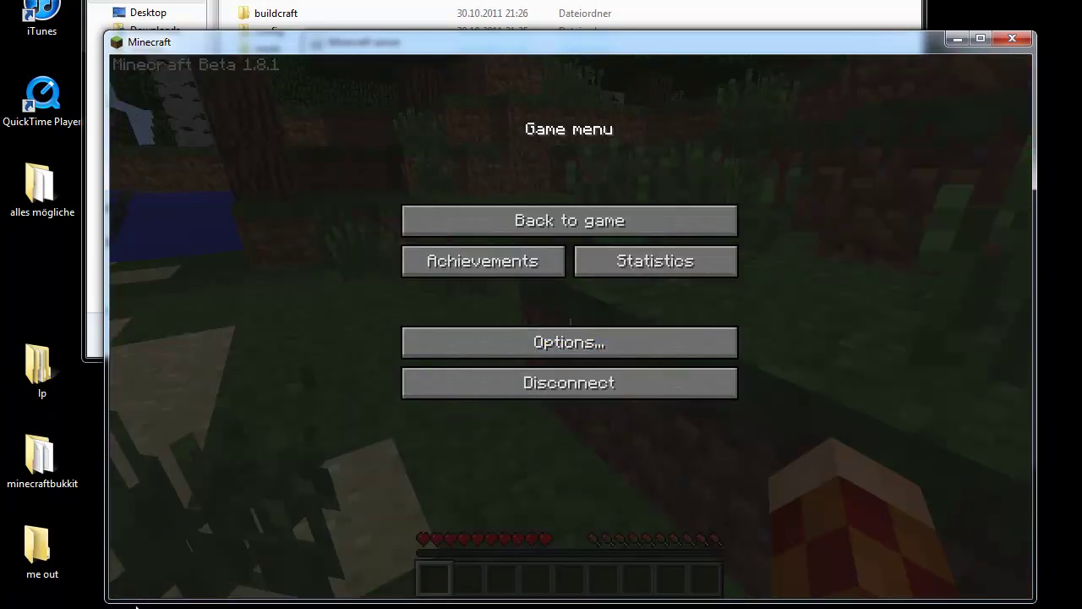
left_click(135, 606)
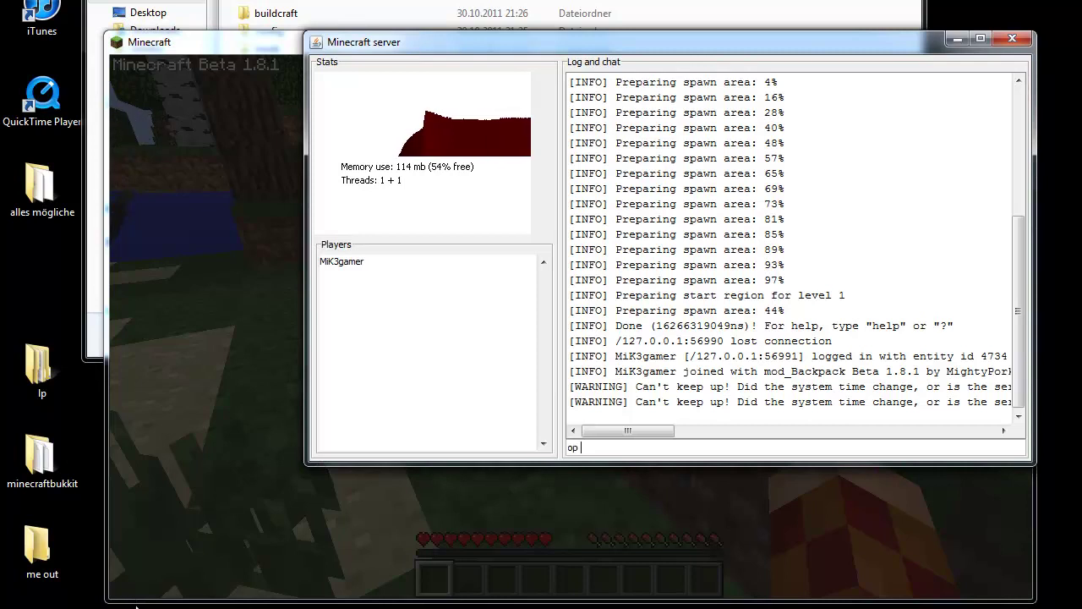
type("op mik3gamer")
key("Return")
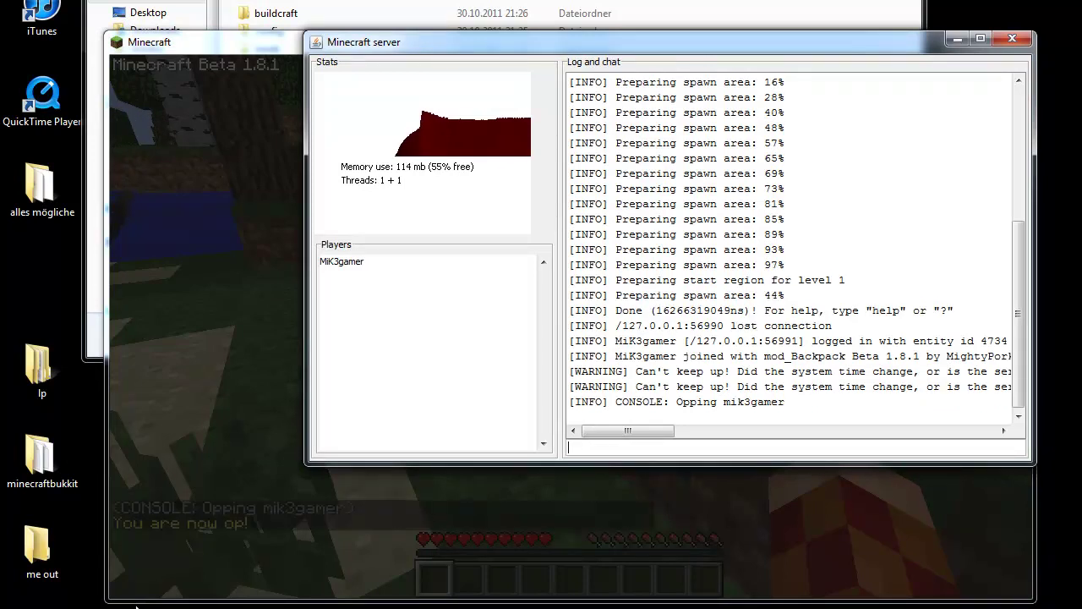
- Switch back to the Minecraft game, resume play and walk to an open spot of grass beside the sand
left_click(135, 605)
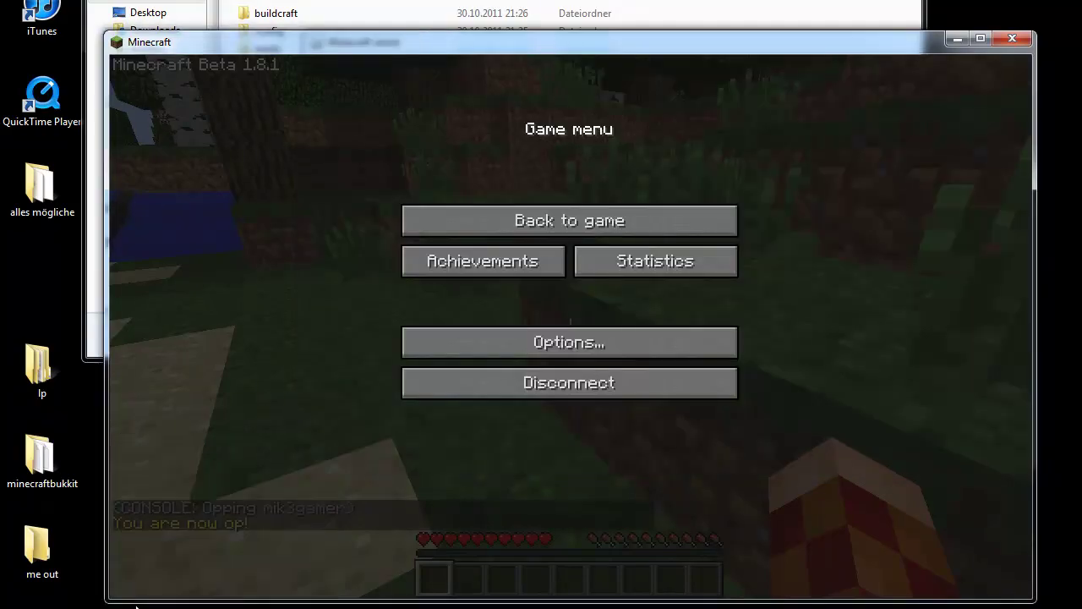
key("Escape")
key("w")
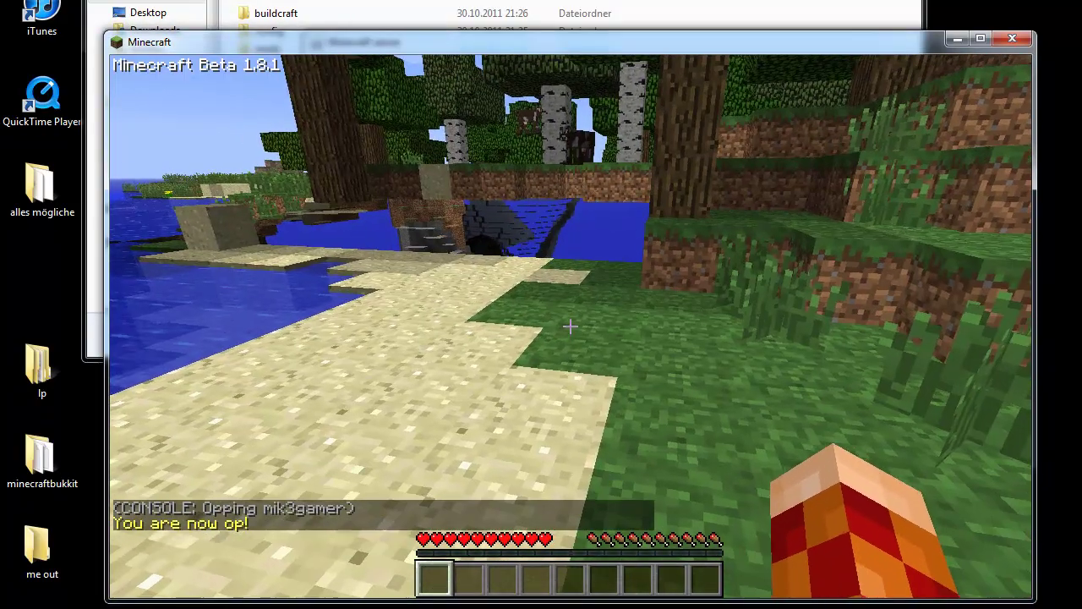
key("w")
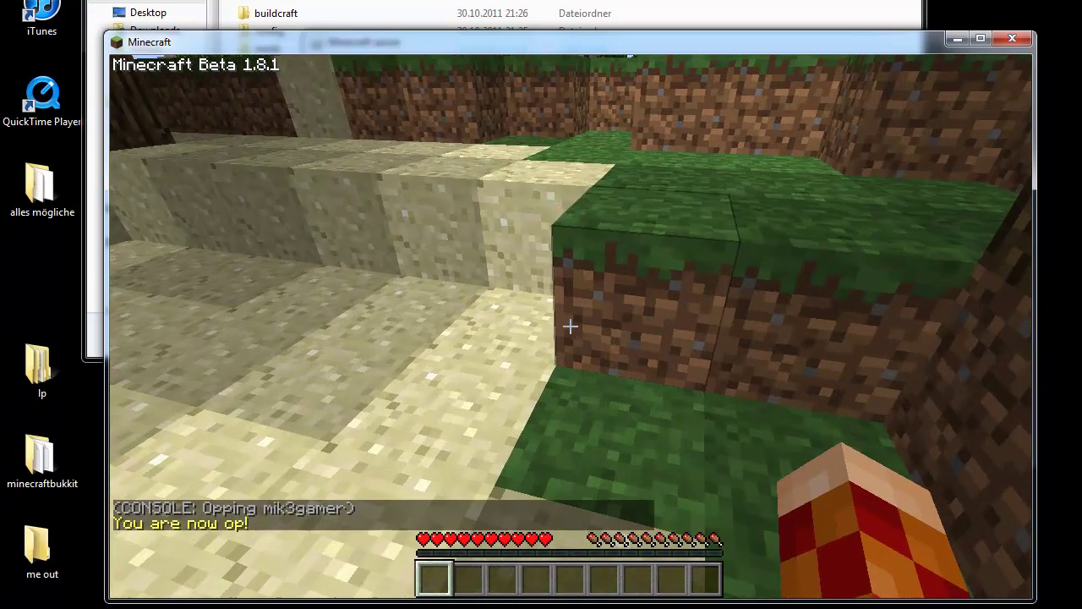
key("w")
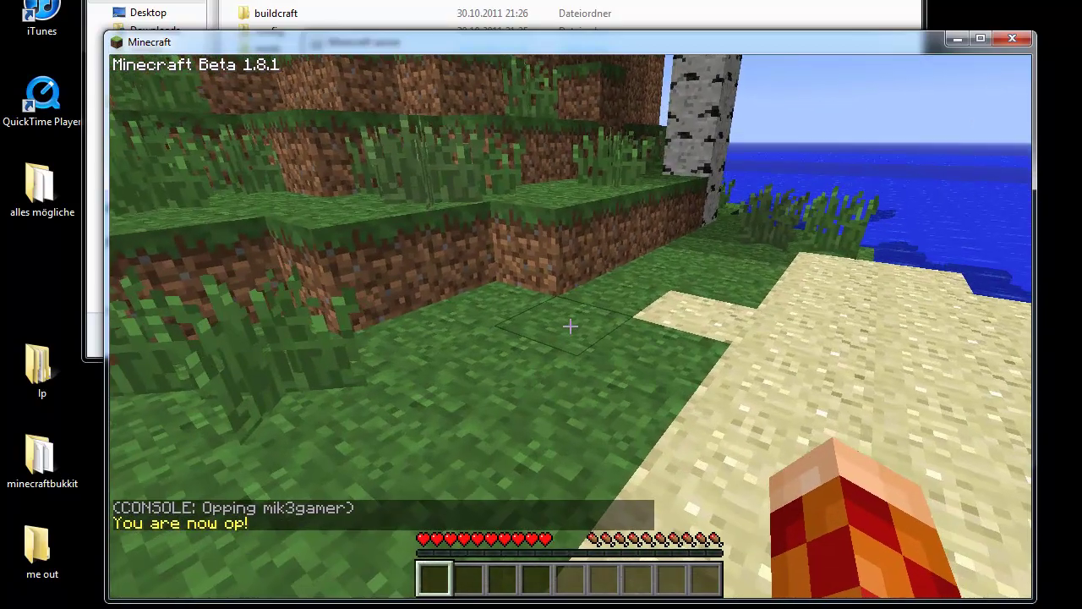
key("w")
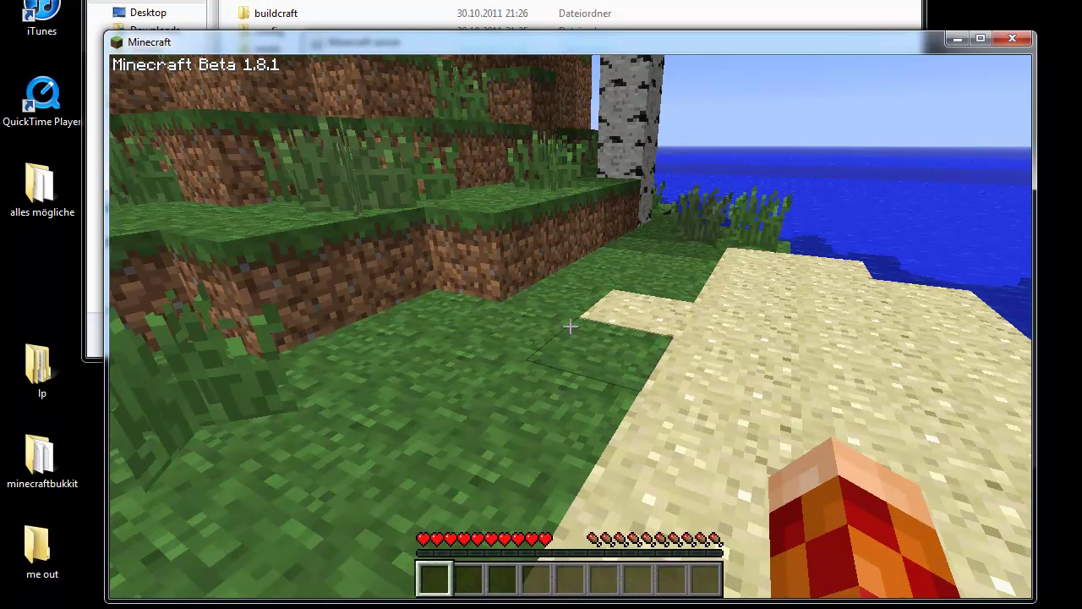
- Give the player item 5 with quantity 2 using the /give chat command
type("t")
type("/give mik3gamer")
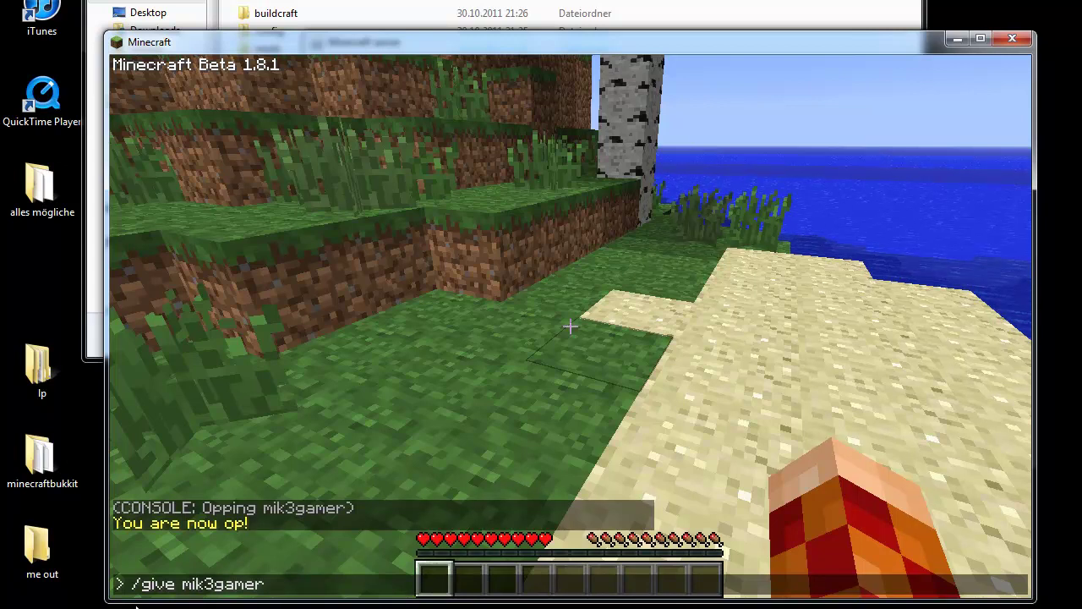
type(" 5 2")
key("Return")
- Enter another /give chat command addressed to the same player
type("t/give mik3gamer")
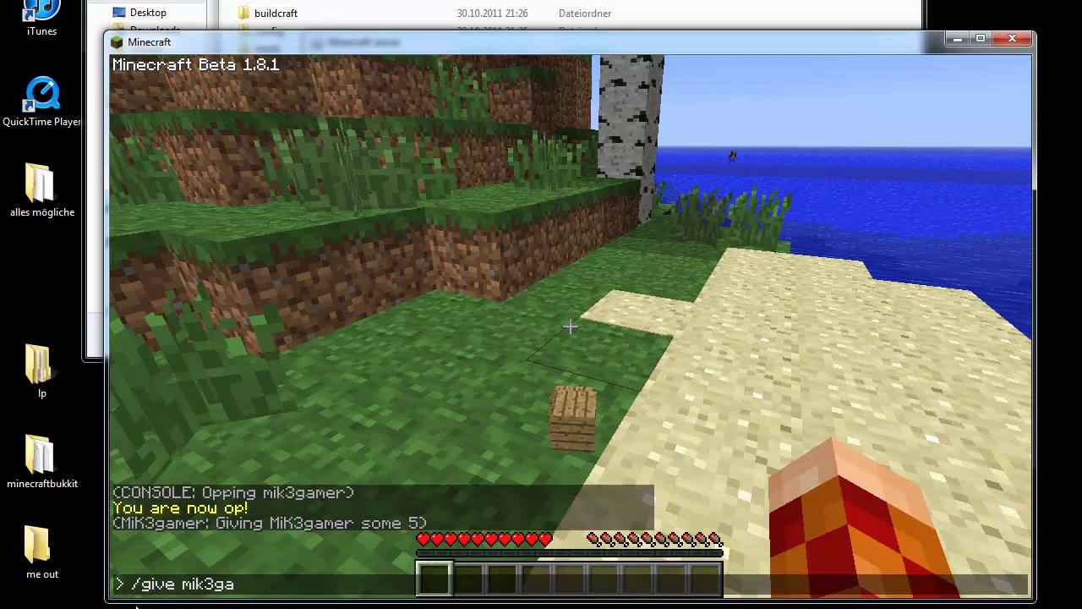